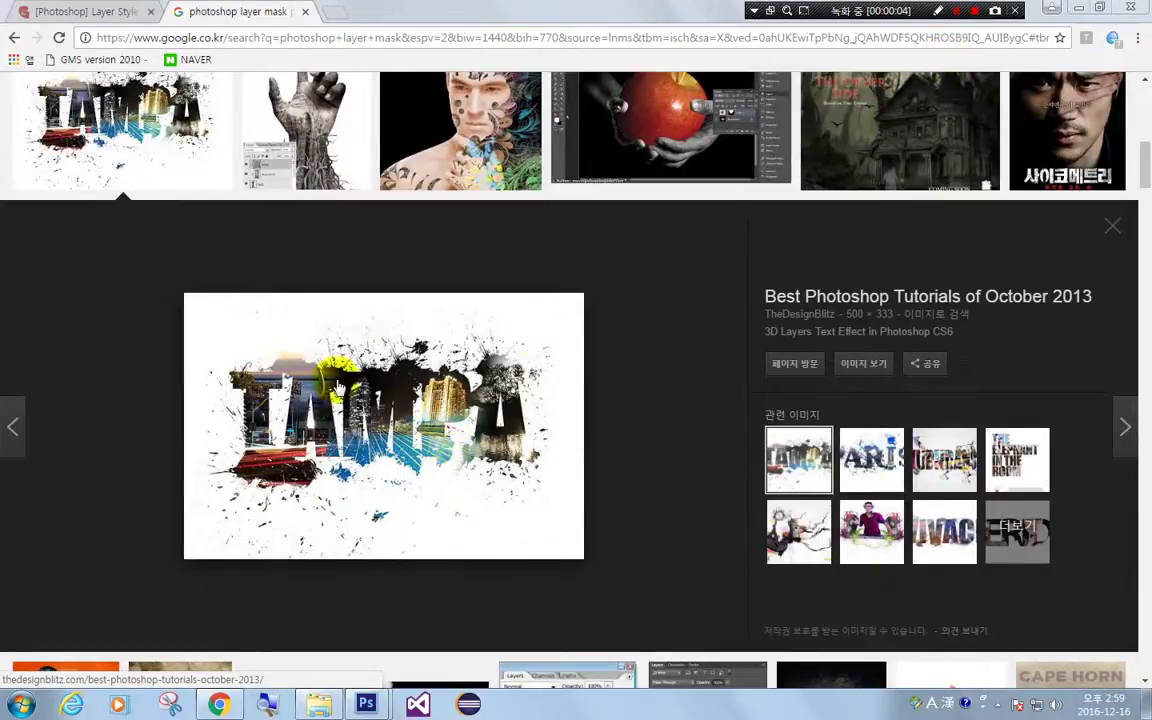
Preview the Paris photo-text splash example in Google Images, then return to Photoshop.
left_click(872, 458)
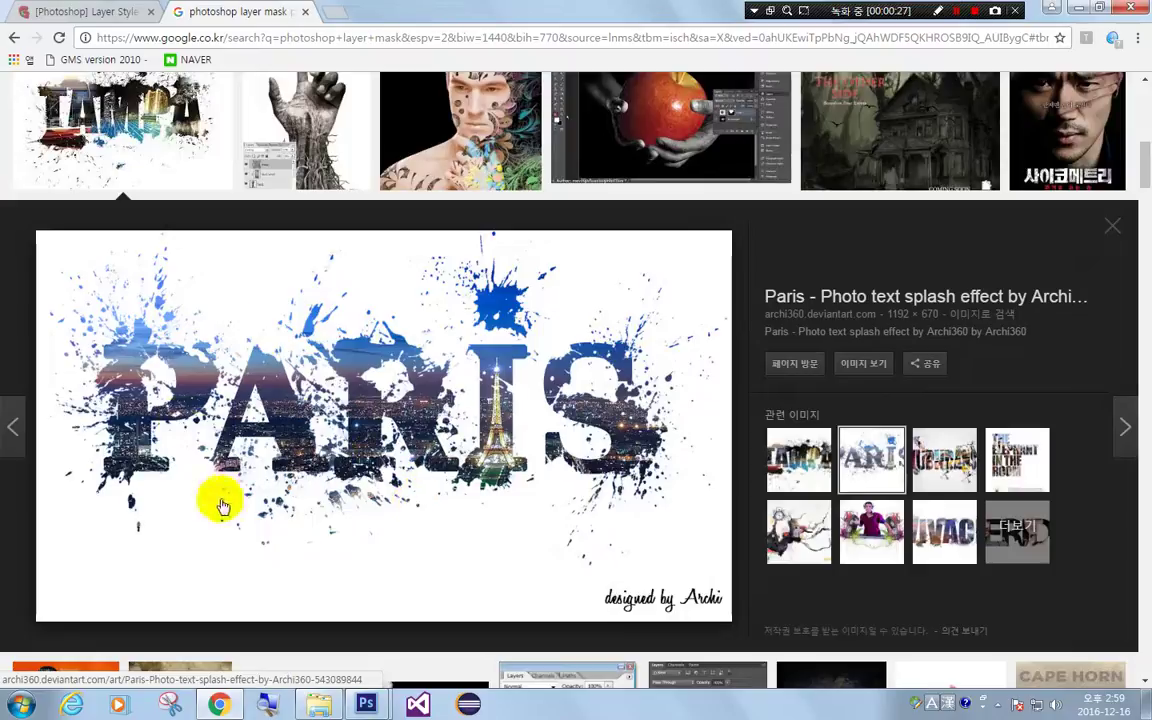
mouse_move(366, 704)
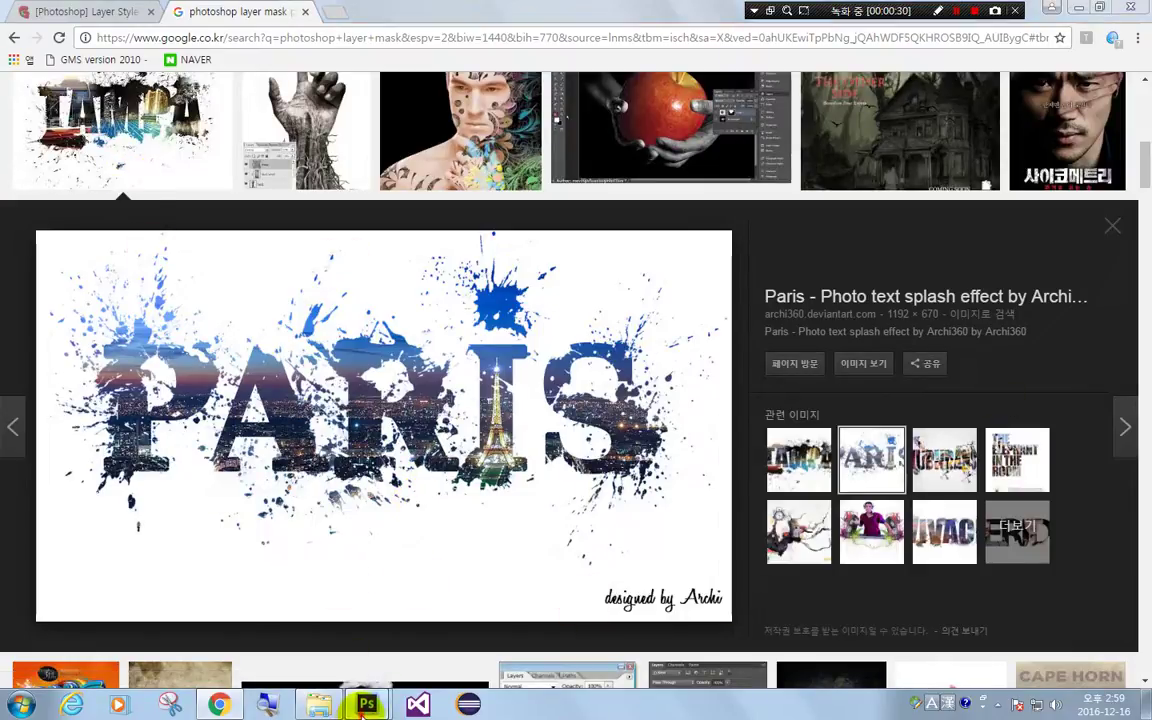
left_click(245, 626)
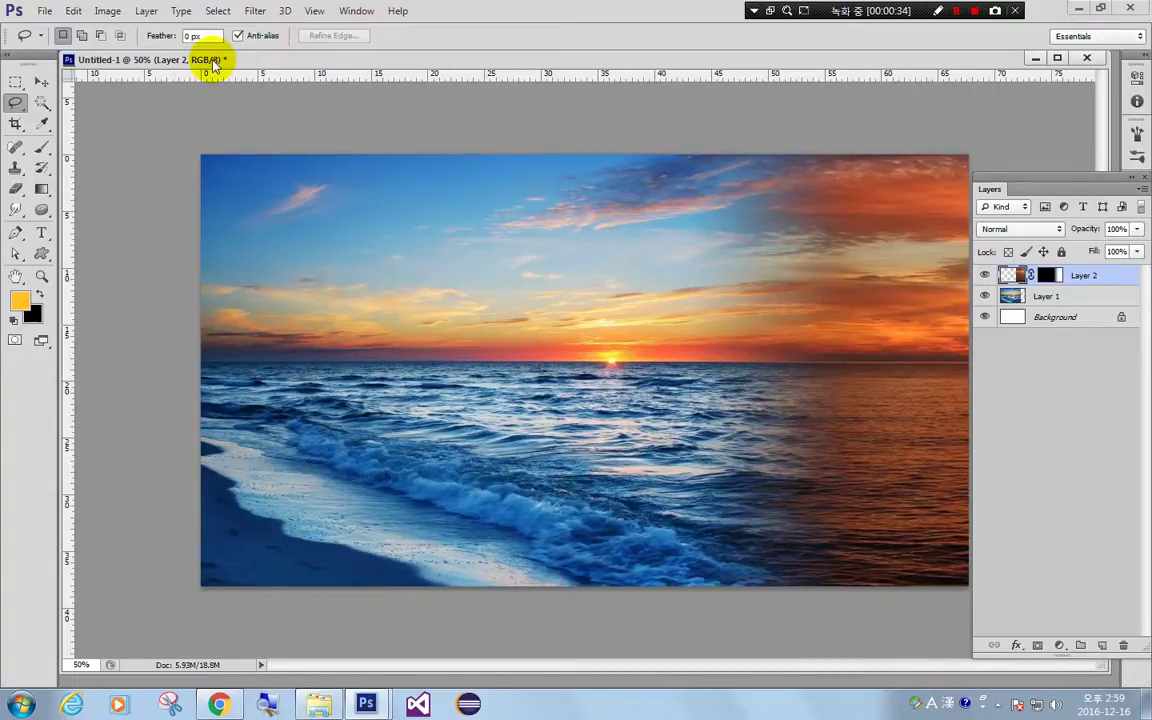
Select Layer 1 and Layer 2 together in the Layers panel.
left_click_drag(203, 70, 206, 75)
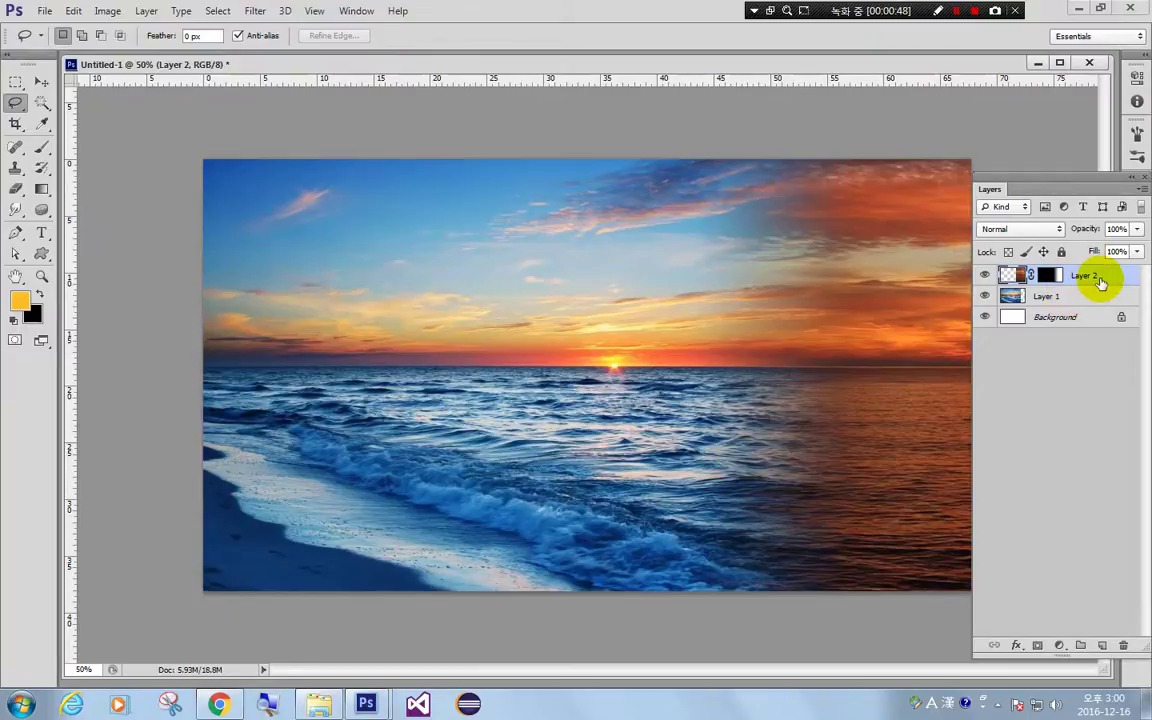
left_click(1098, 298, "ctrl")
left_click(1105, 274)
left_click(1107, 301, "ctrl")
left_click(1054, 406)
left_click(1088, 285)
left_click(1100, 300, "ctrl")
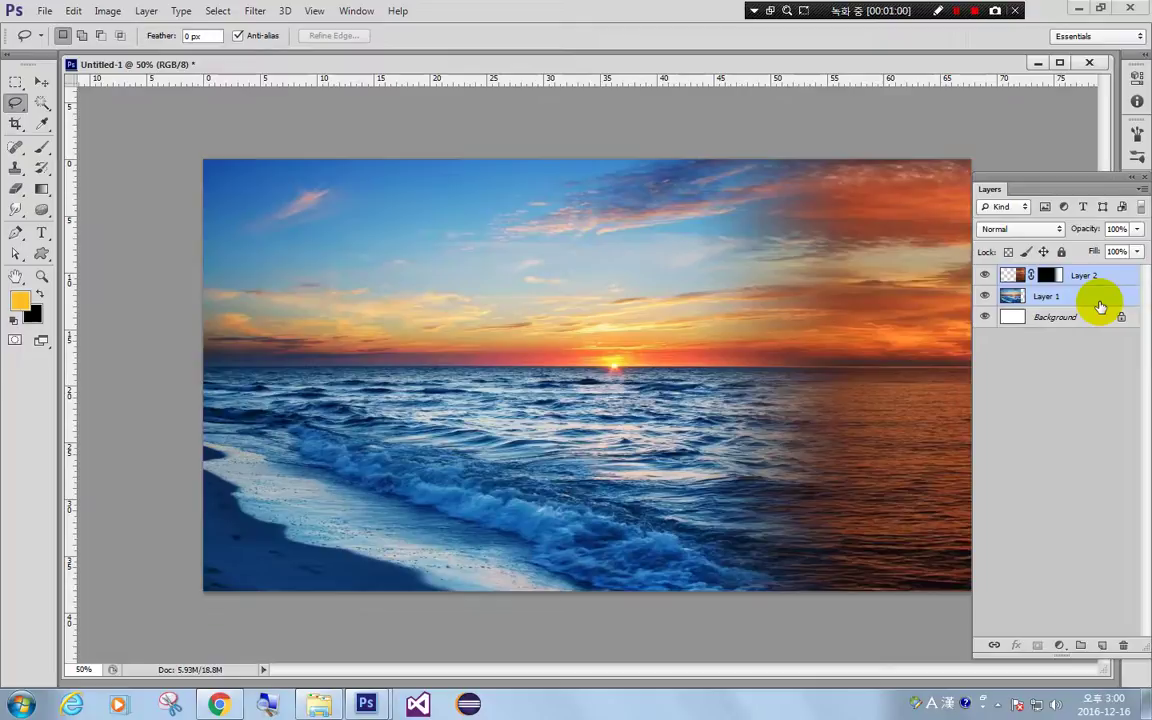
Group the two photo layers, name the group 'BG', and start a text layer on the photo.
key("ctrl+g")
double_click(1047, 274)
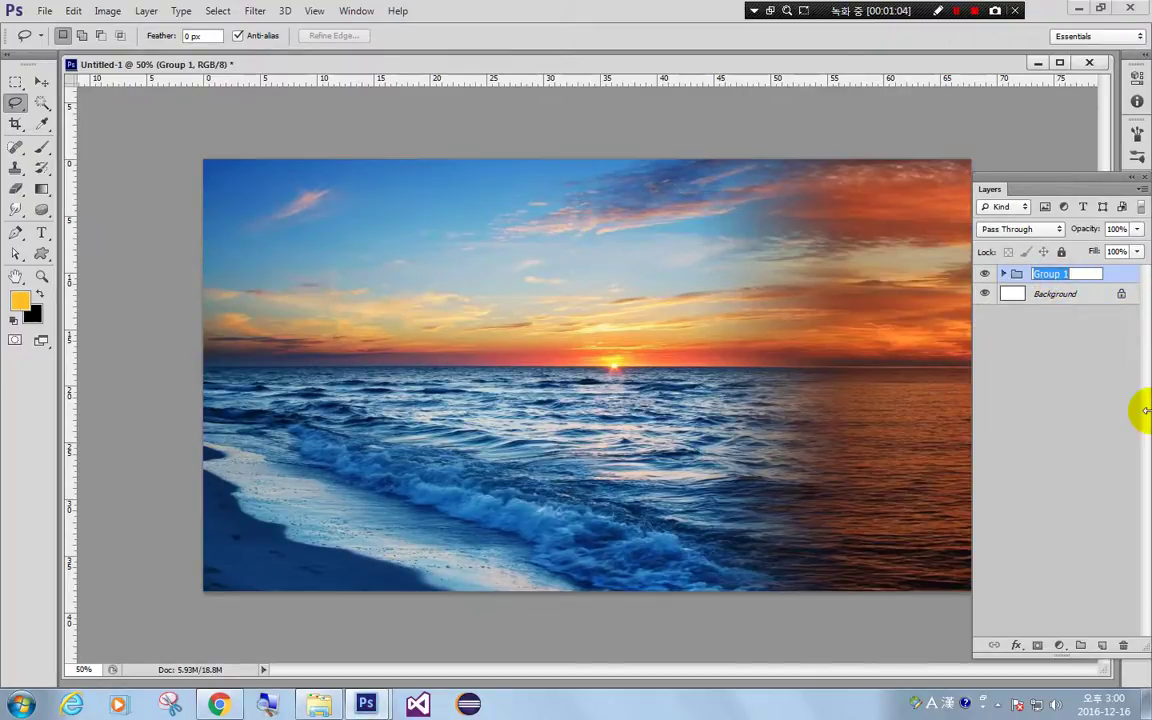
type("b")
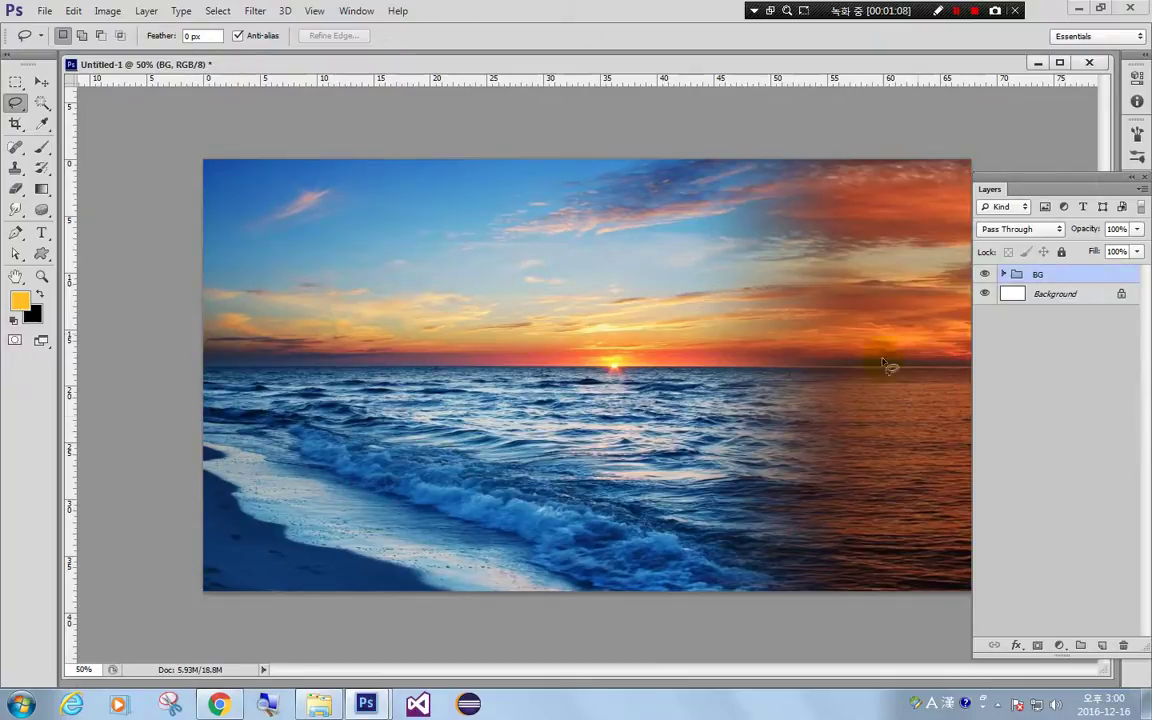
left_click(1079, 408)
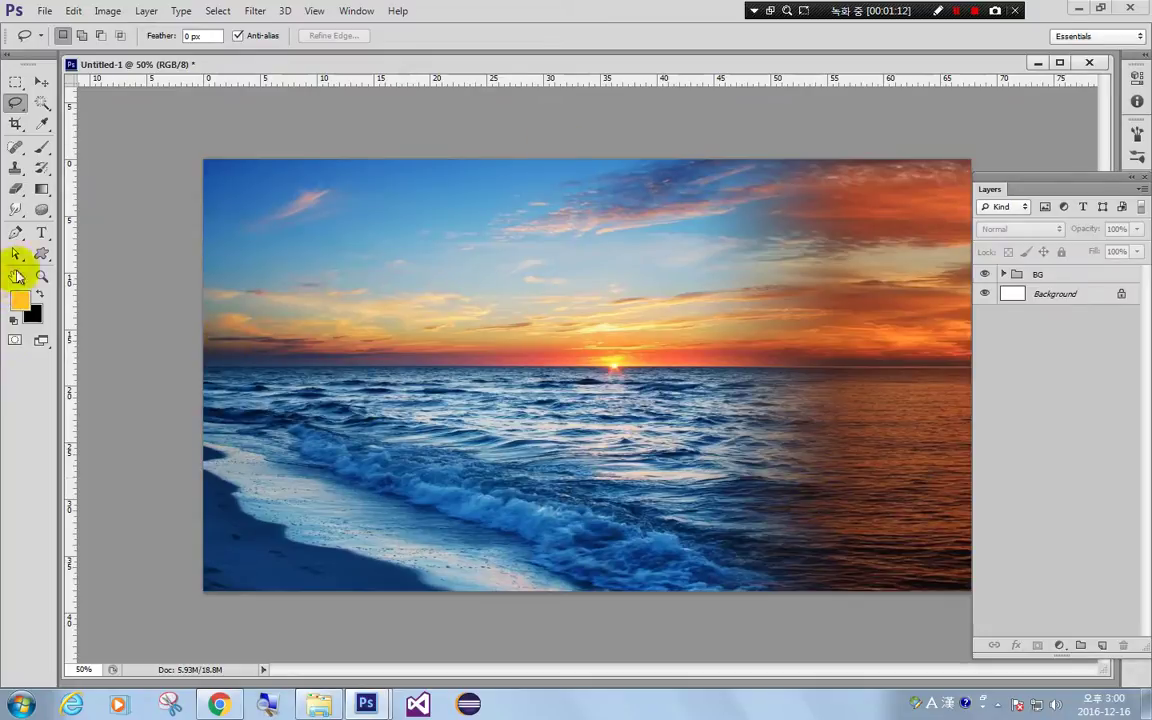
left_click(41, 232)
left_click(377, 387)
type("CiGieS")
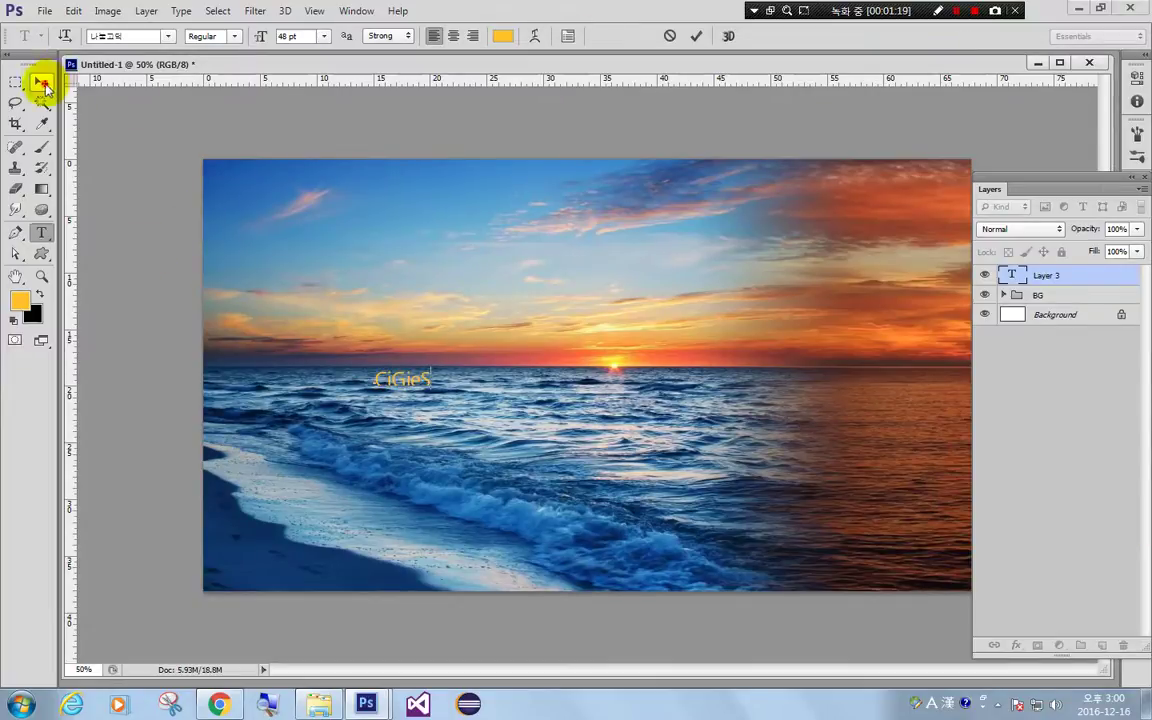
Commit the yellow CiGieS text, centre it and enlarge it to about 1000%.
left_click(41, 81)
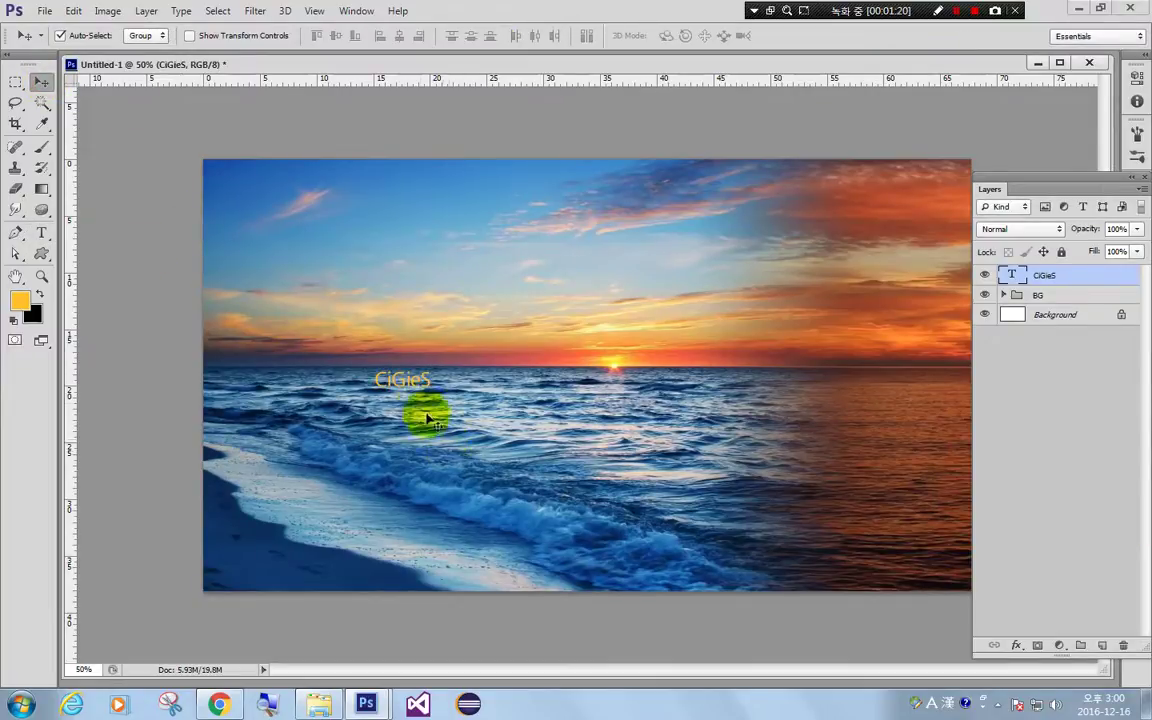
left_click_drag(413, 385, 582, 397)
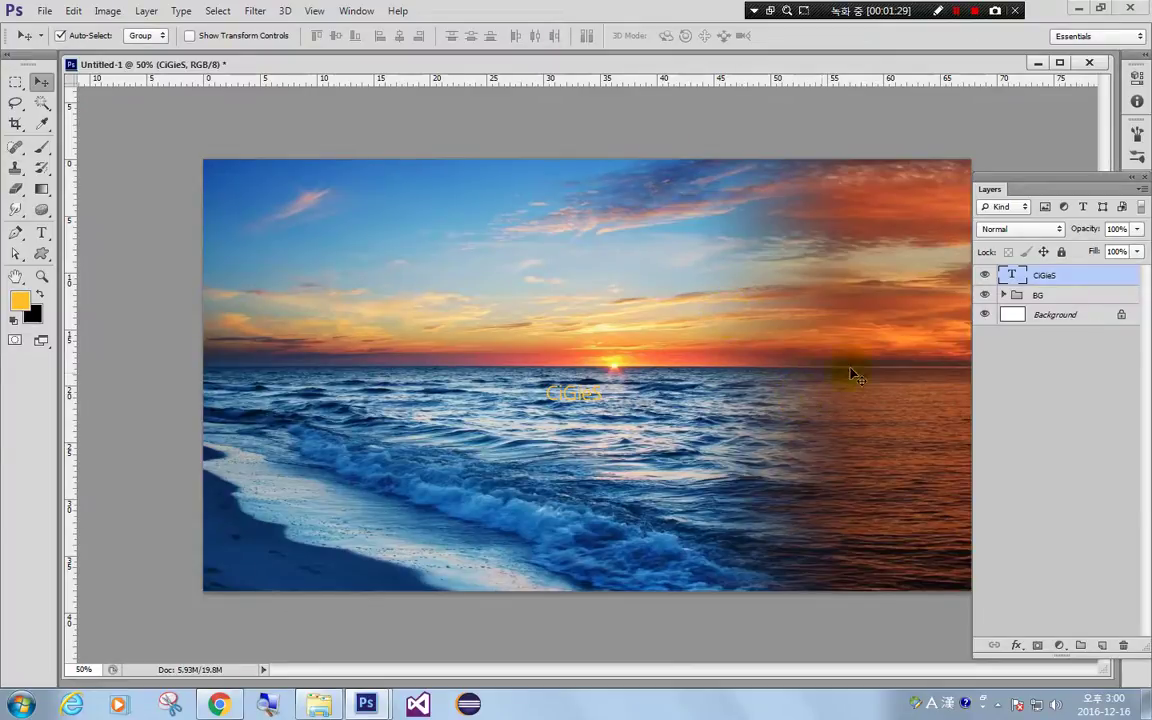
key("ctrl+t")
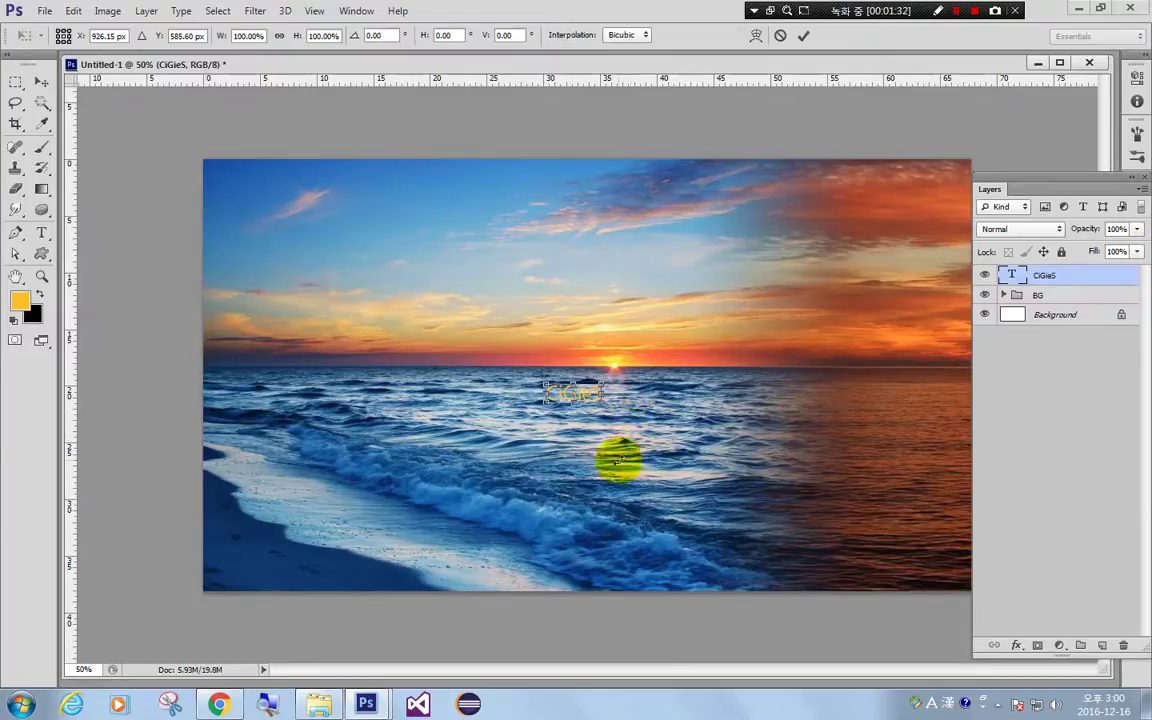
mouse_move(602, 399)
left_mouse_down()
mouse_move(808, 608)
mouse_move(848, 514)
left_mouse_up()
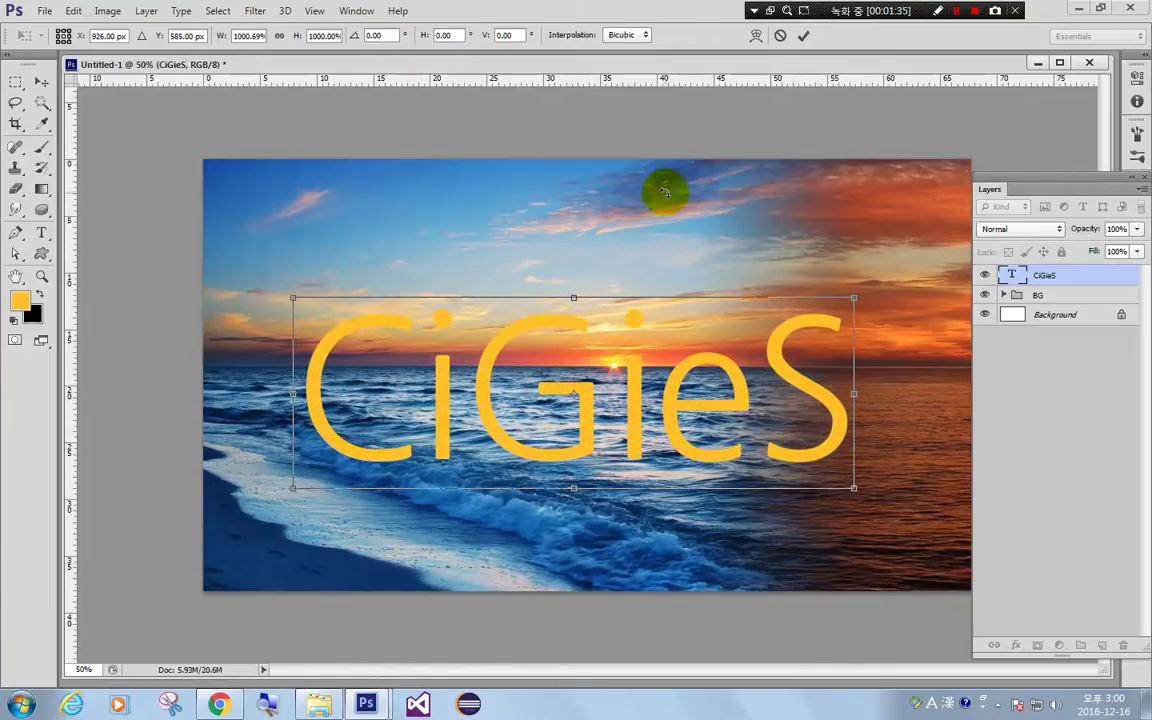
key("Return")
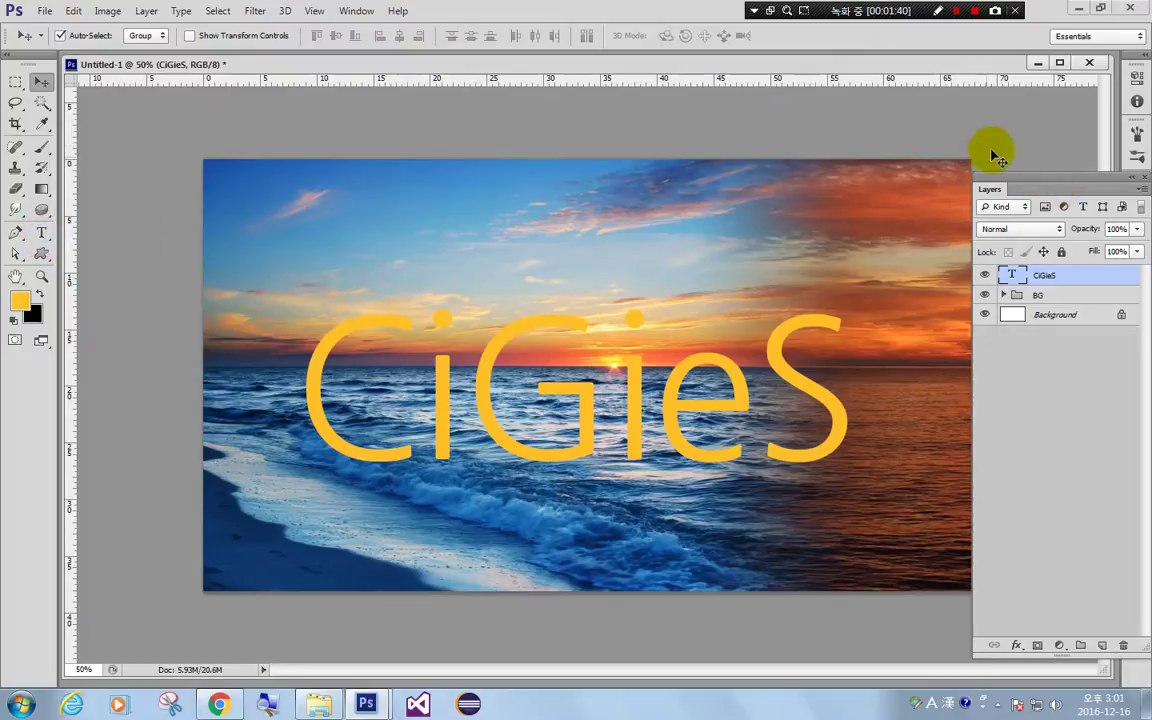
Set the CiGieS font to 휴먼둥근헤드라인 in the Character panel.
left_click(356, 11)
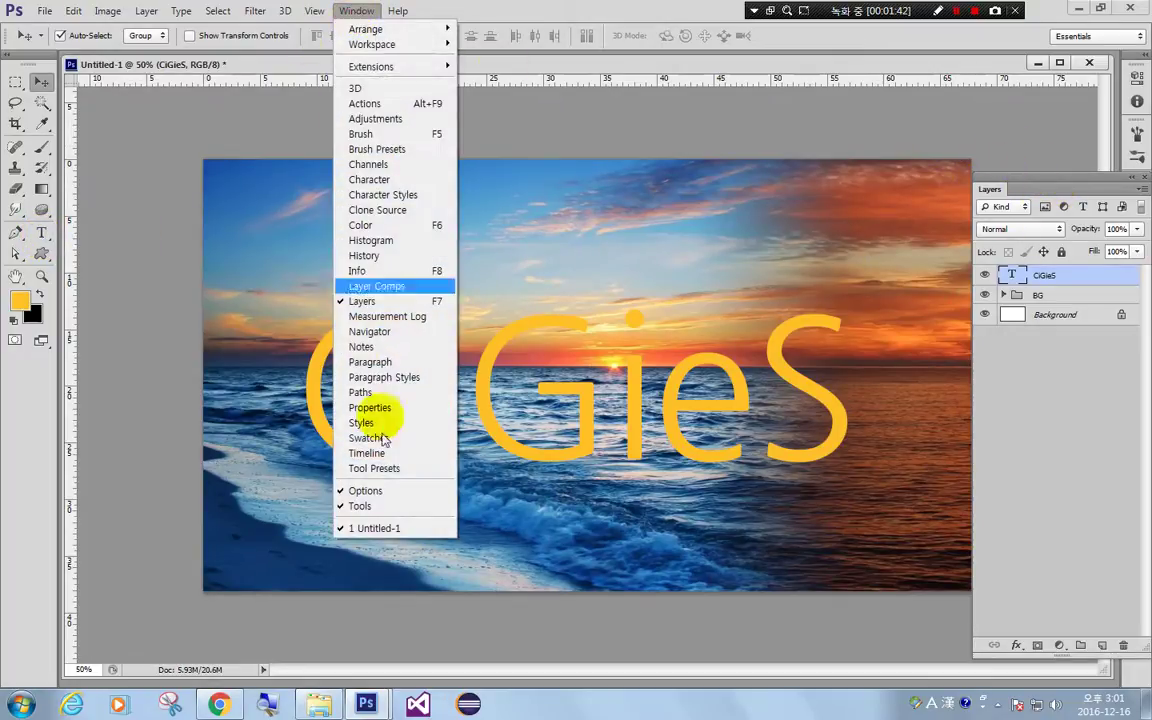
left_click(405, 183)
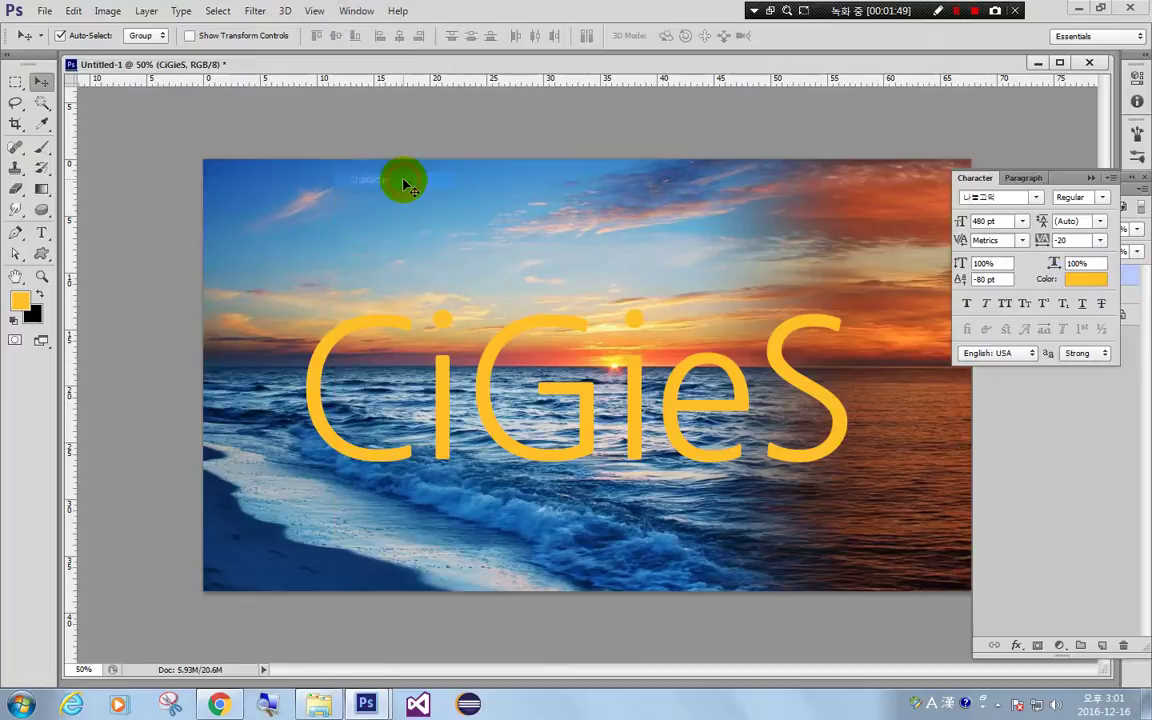
left_click(1036, 200)
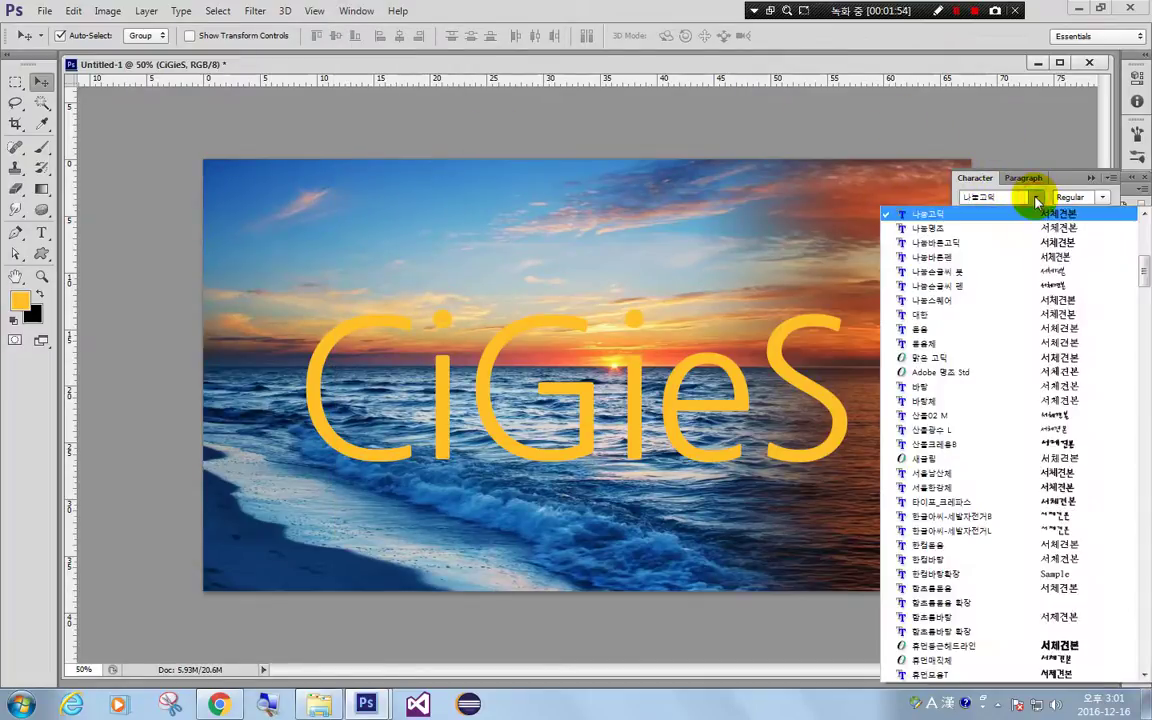
scroll(1128, 440, "down", 3)
scroll(1132, 420, "down", 5)
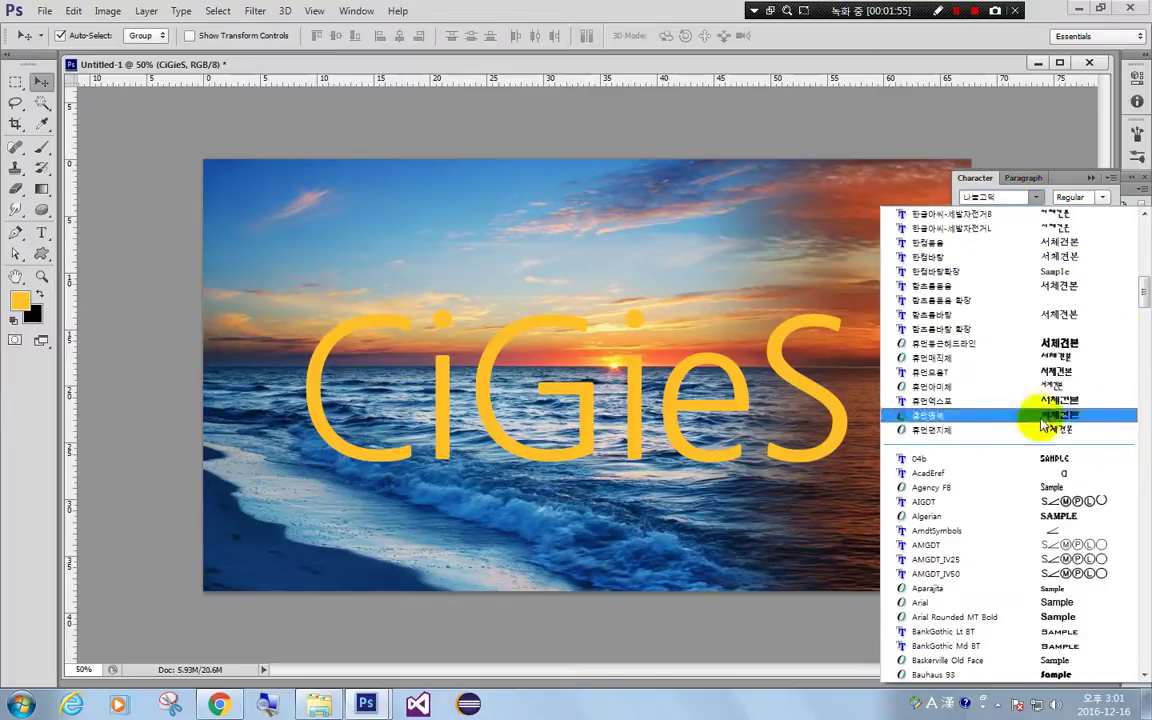
scroll(1025, 435, "up", 1)
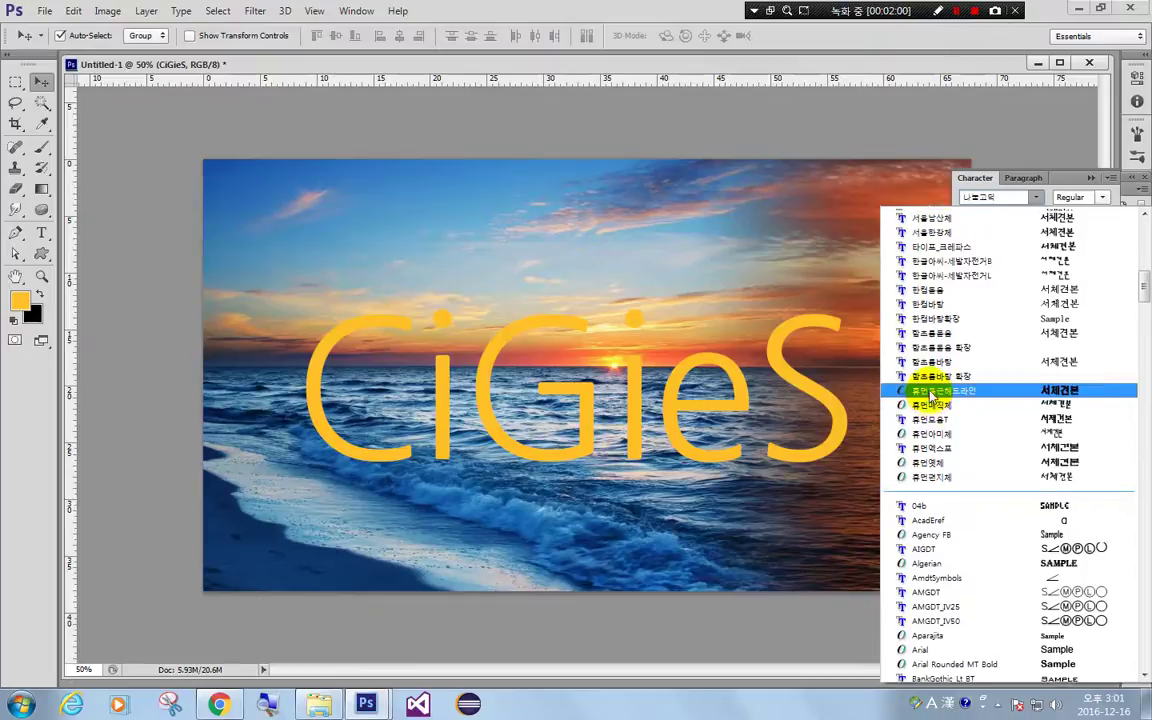
scroll(928, 390, "up", 2)
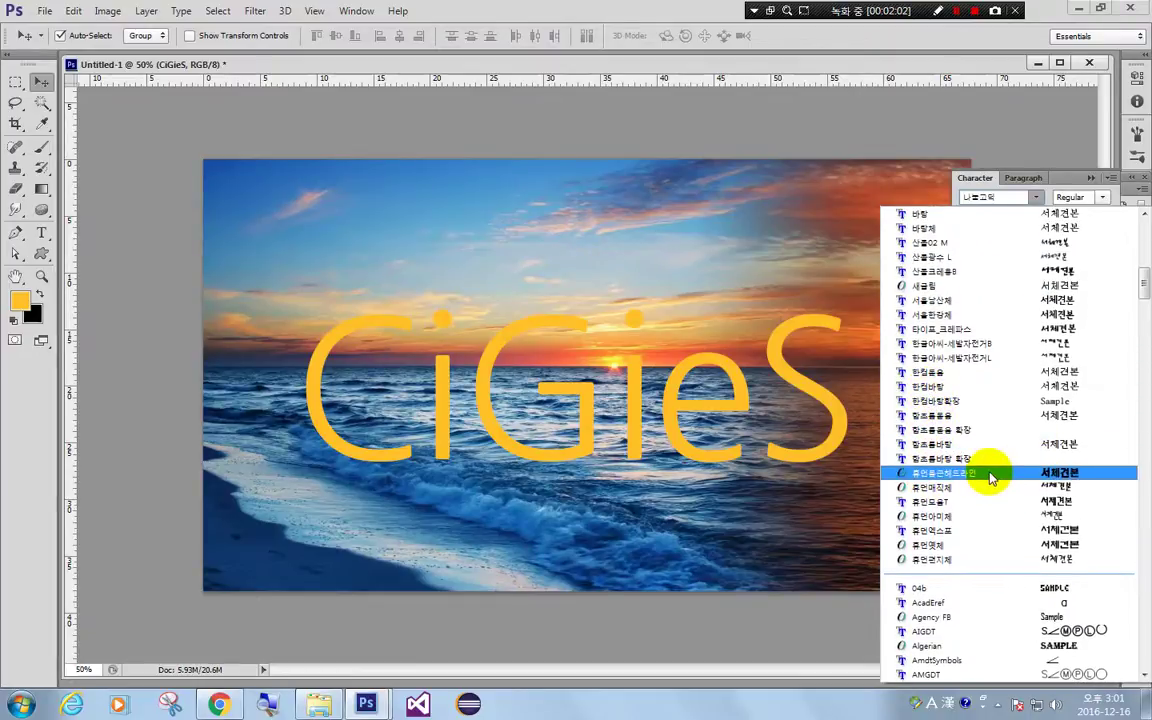
left_click(988, 474)
Shrink CiGieS slightly and recentre it over the sunset photo.
left_click_drag(712, 415, 641, 413)
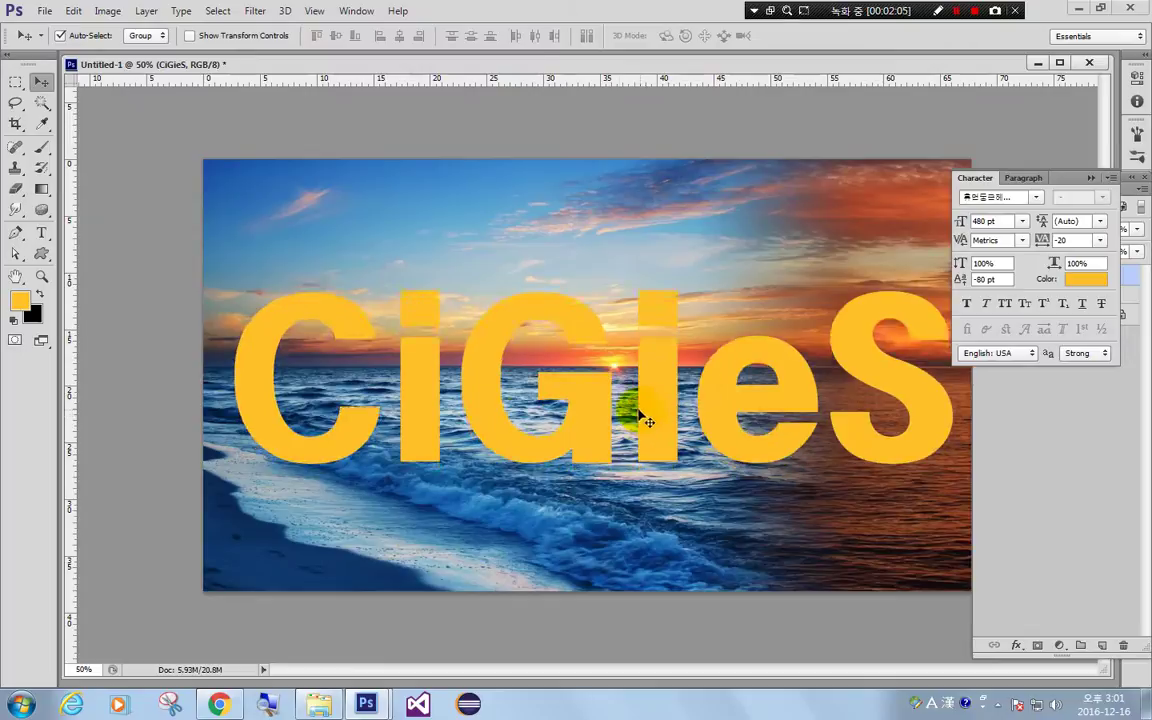
key("ctrl+t")
left_click_drag(230, 286, 282, 333)
left_click_drag(590, 404, 594, 419)
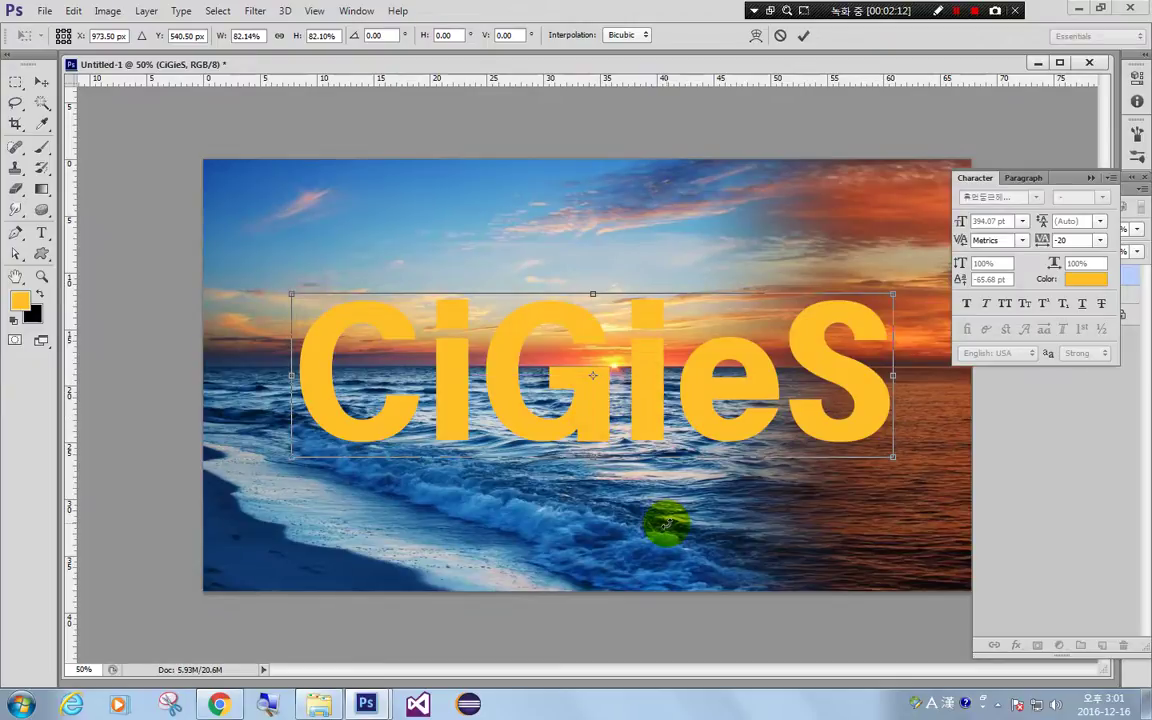
key("Return")
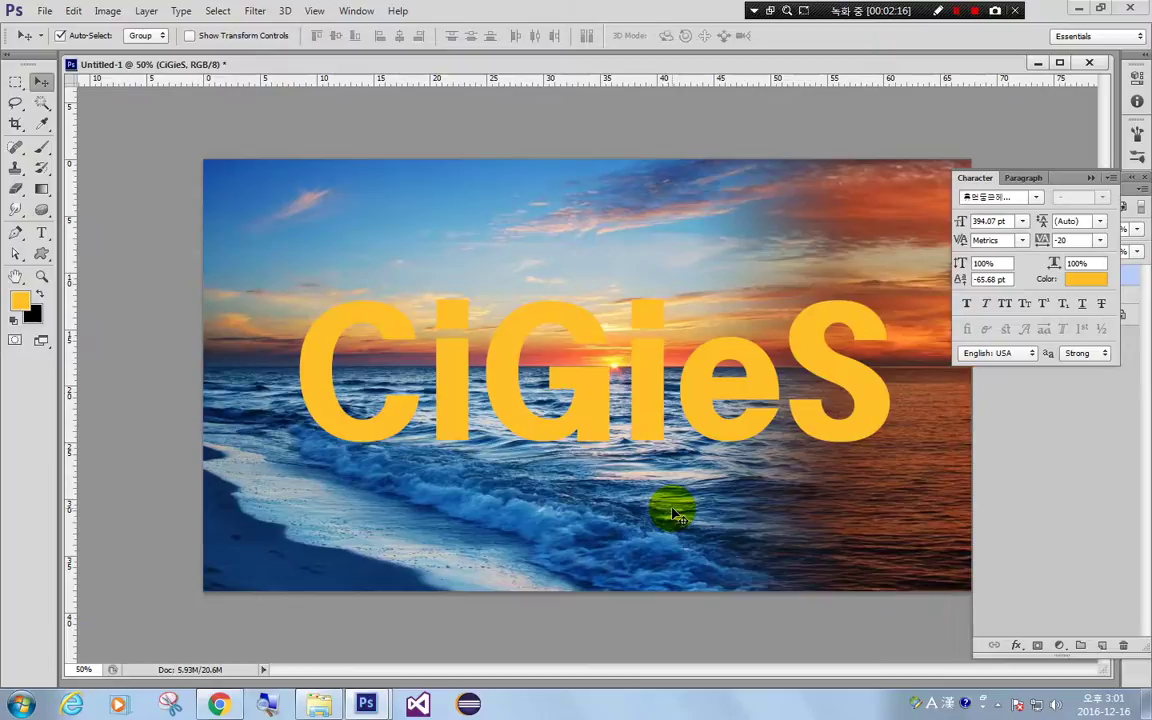
left_click(1029, 470)
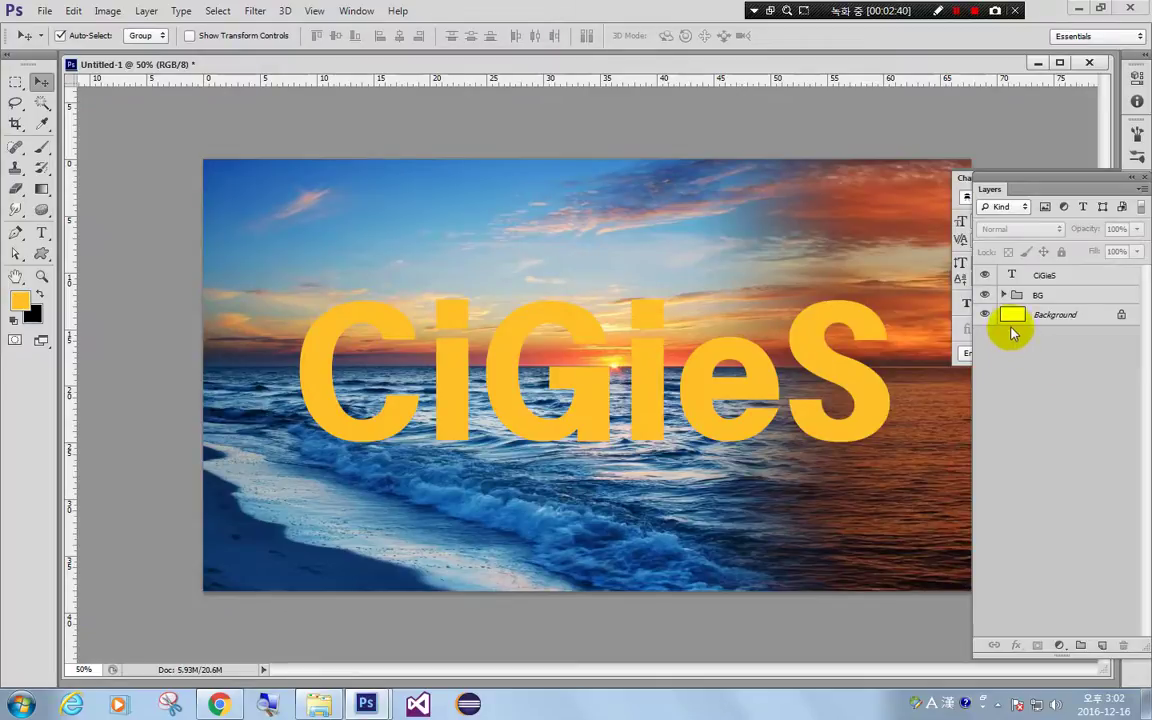
Load the CiGieS letter outline as a selection and apply it as a mask on the BG group.
left_click_drag(1016, 292, 1017, 285)
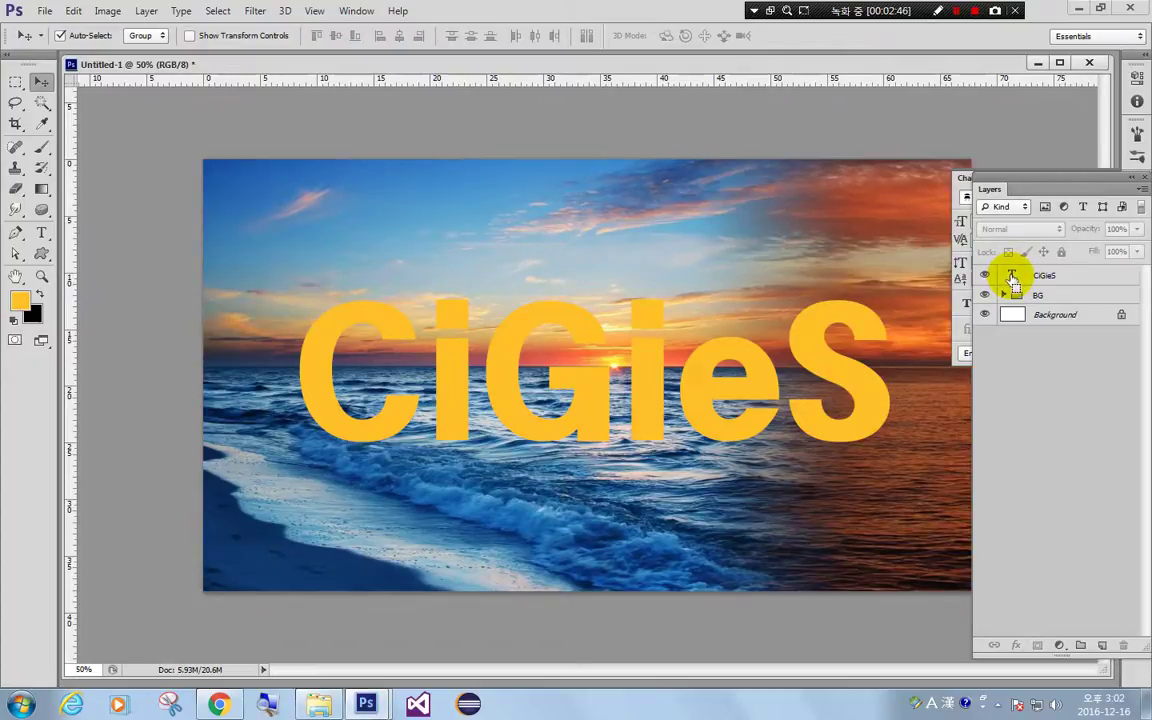
left_click(1012, 276, "ctrl")
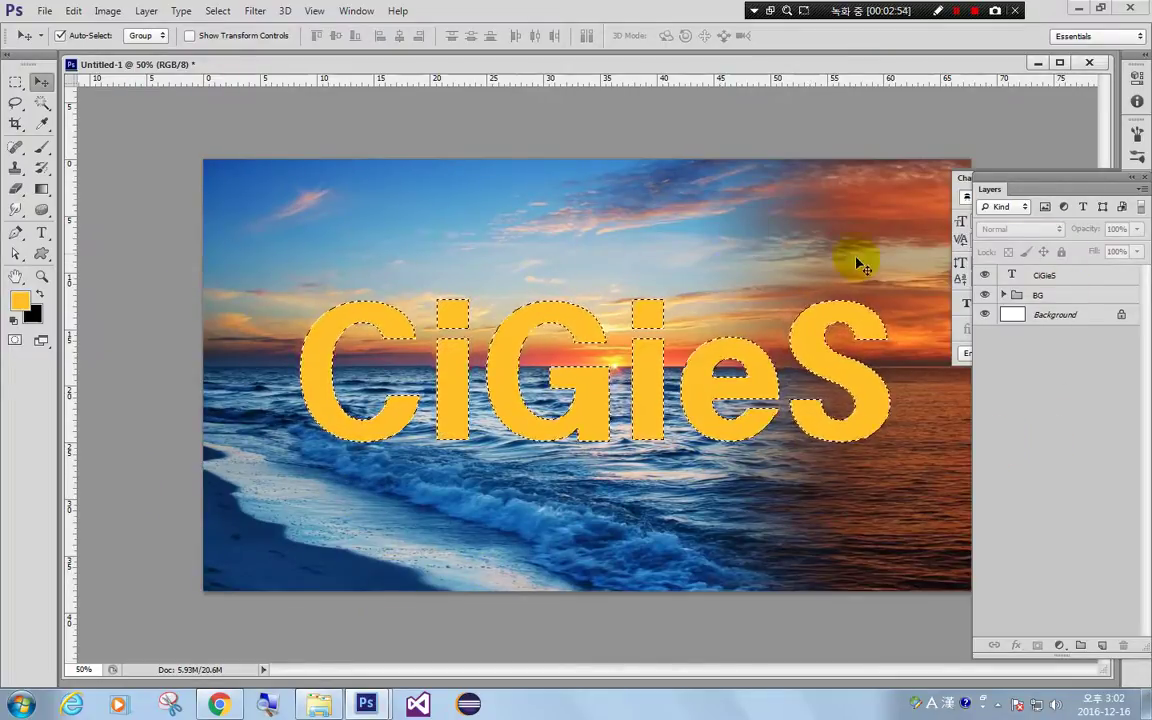
left_click(1044, 297)
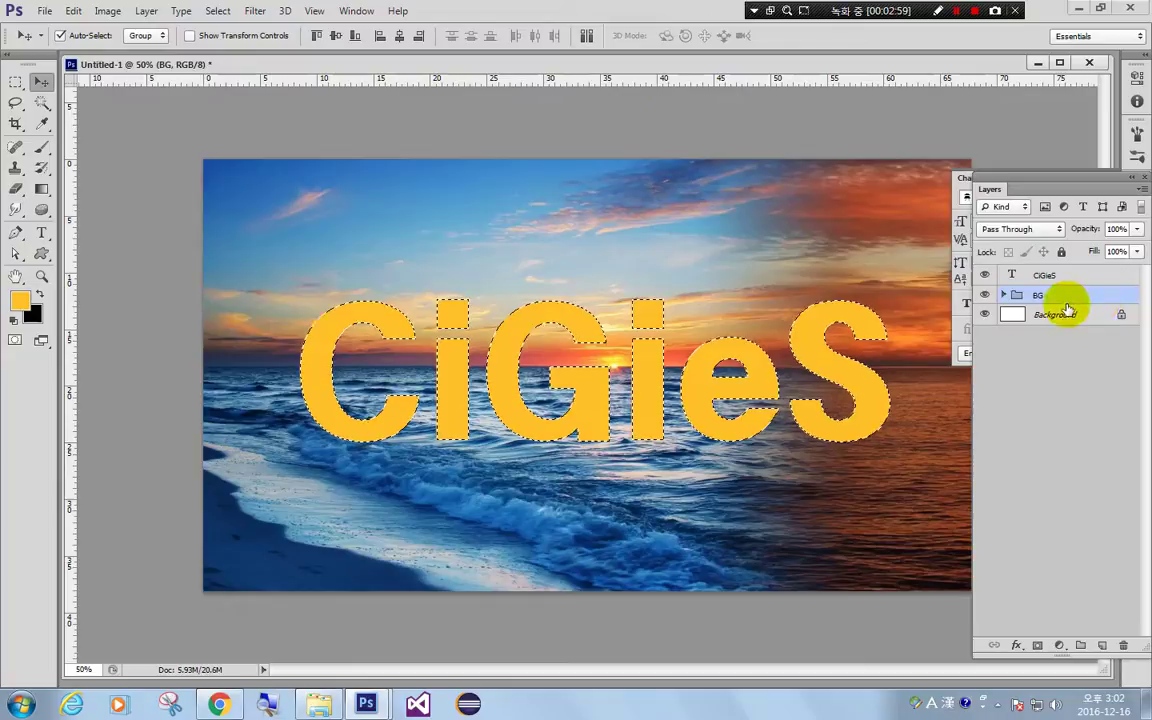
left_click(1038, 645)
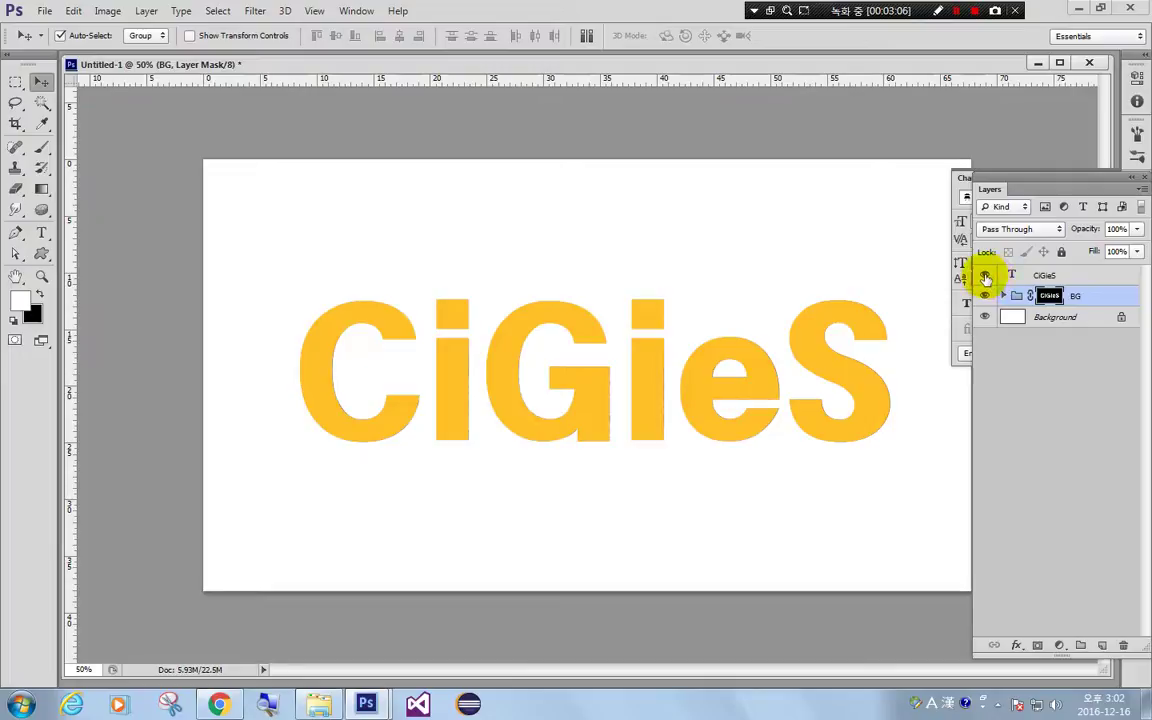
Hide the CiGieS text layer and drag the BG group's mask to the trash.
left_click(985, 276)
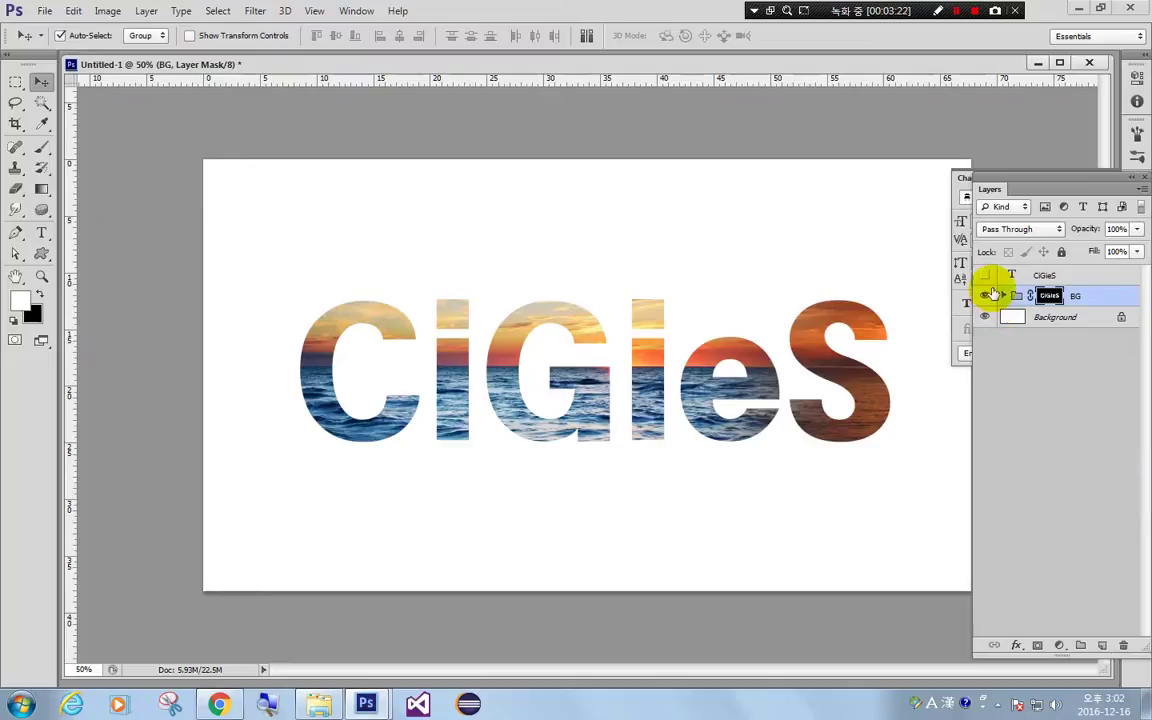
left_click_drag(1049, 296, 1123, 645)
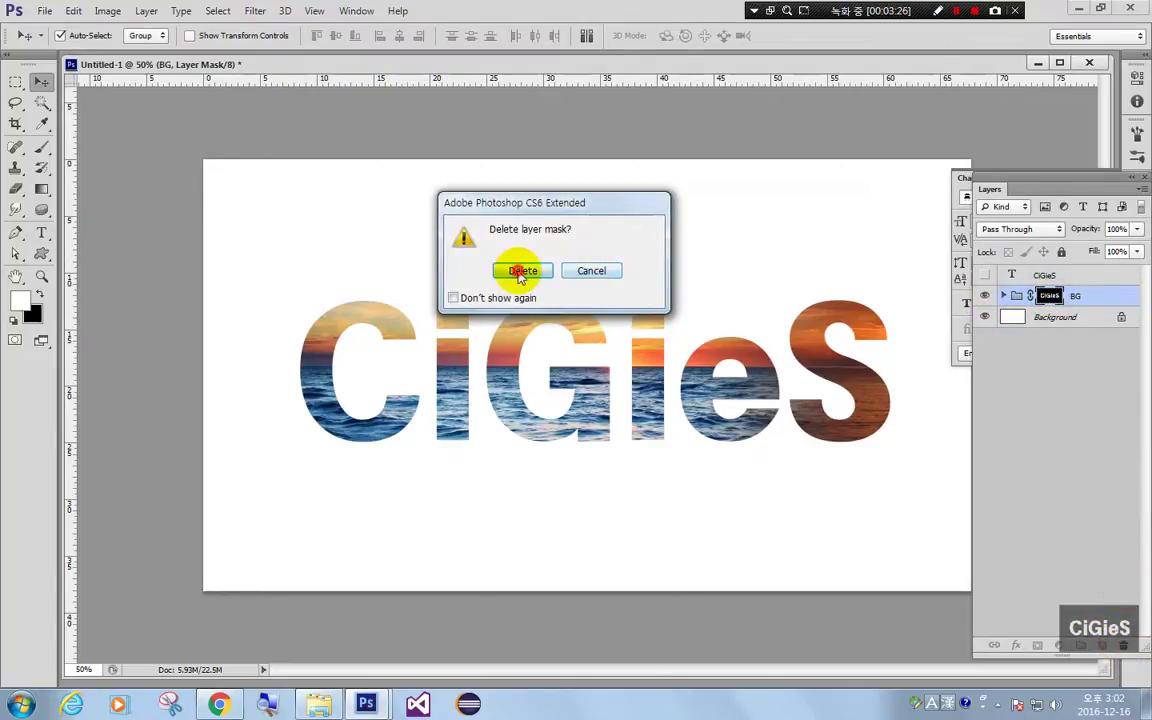
Delete the old mask and re-mask BG with the CiGieS letter selection, text layer hidden.
left_click(521, 272)
left_click(985, 275)
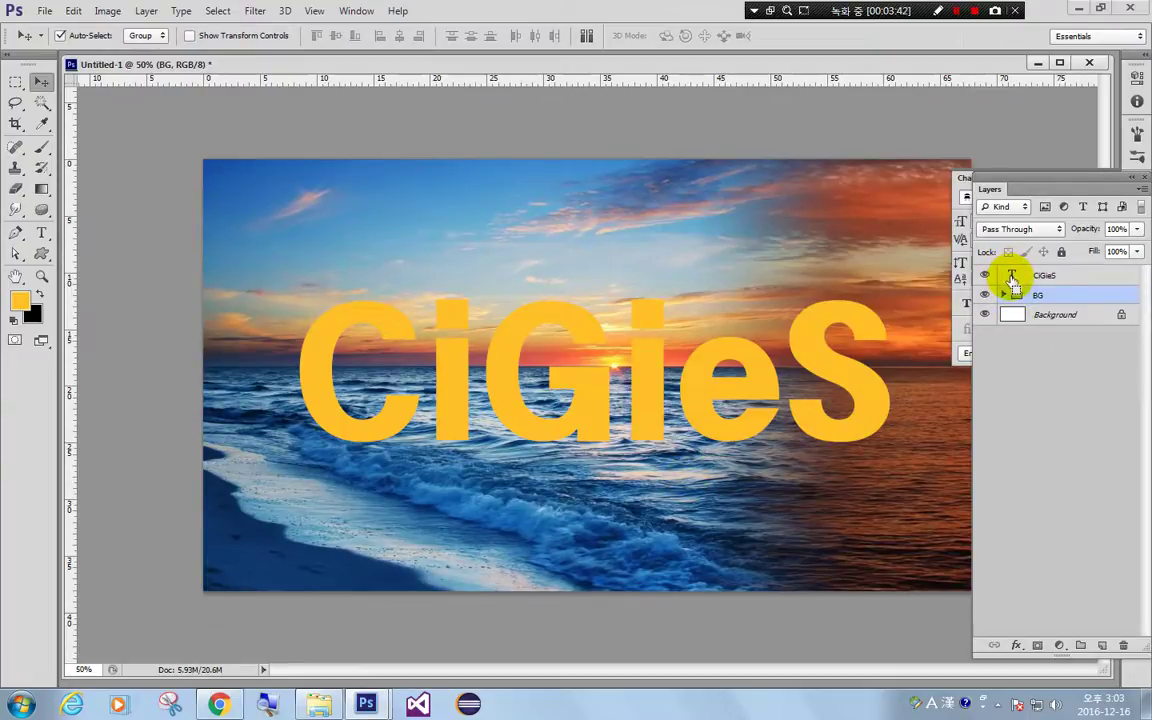
left_click(1012, 276, "ctrl")
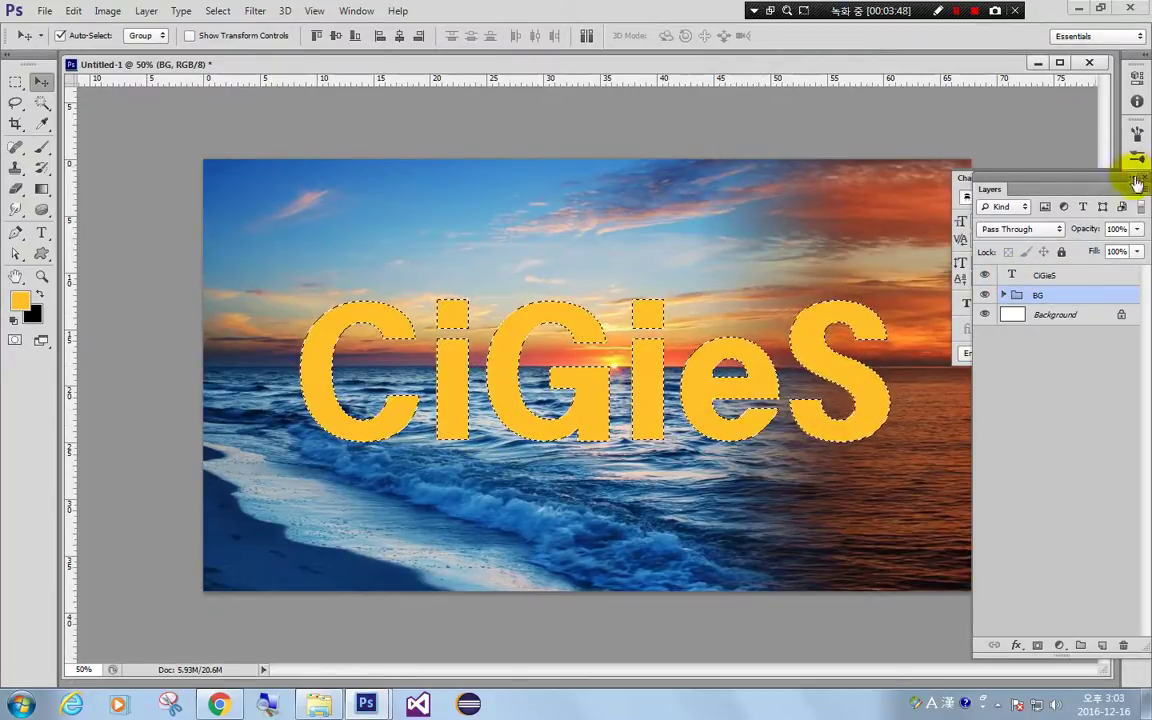
left_click(985, 276)
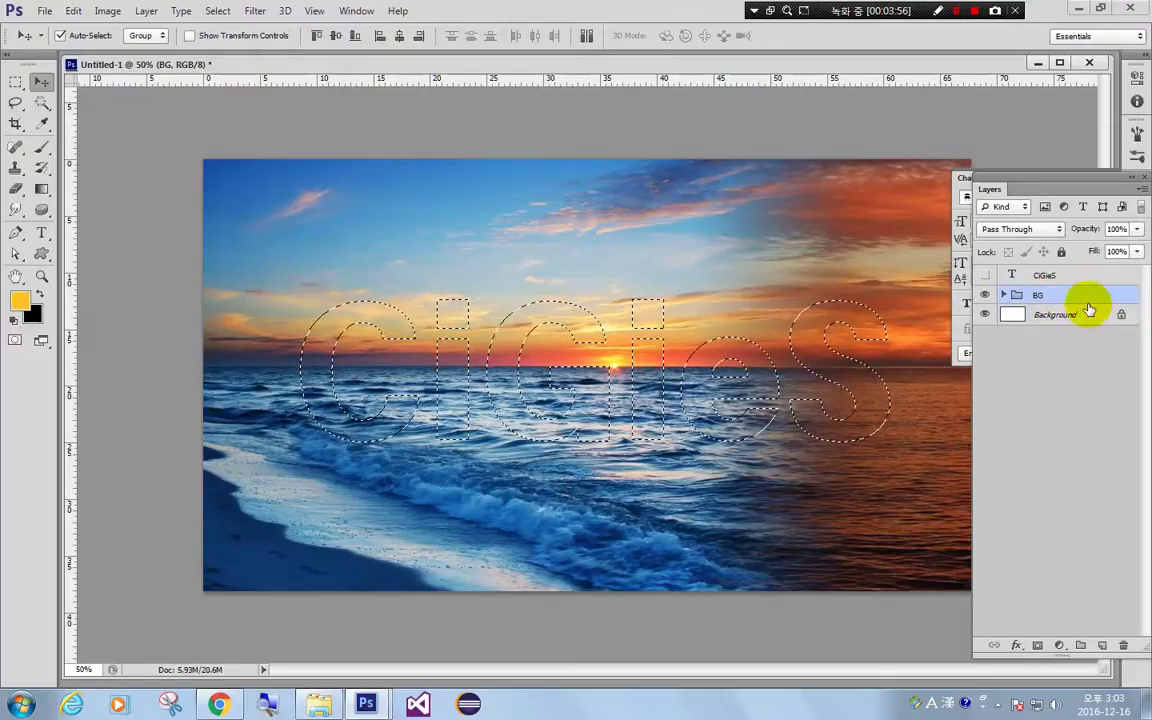
left_click(1039, 648)
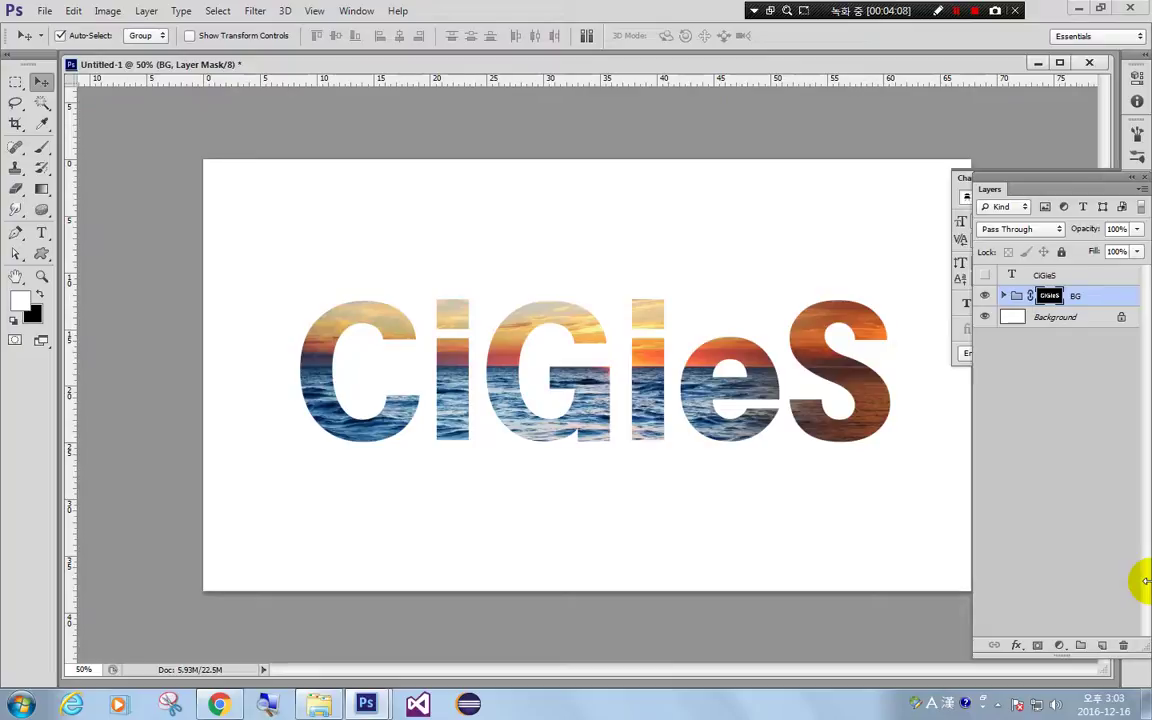
left_click(207, 708)
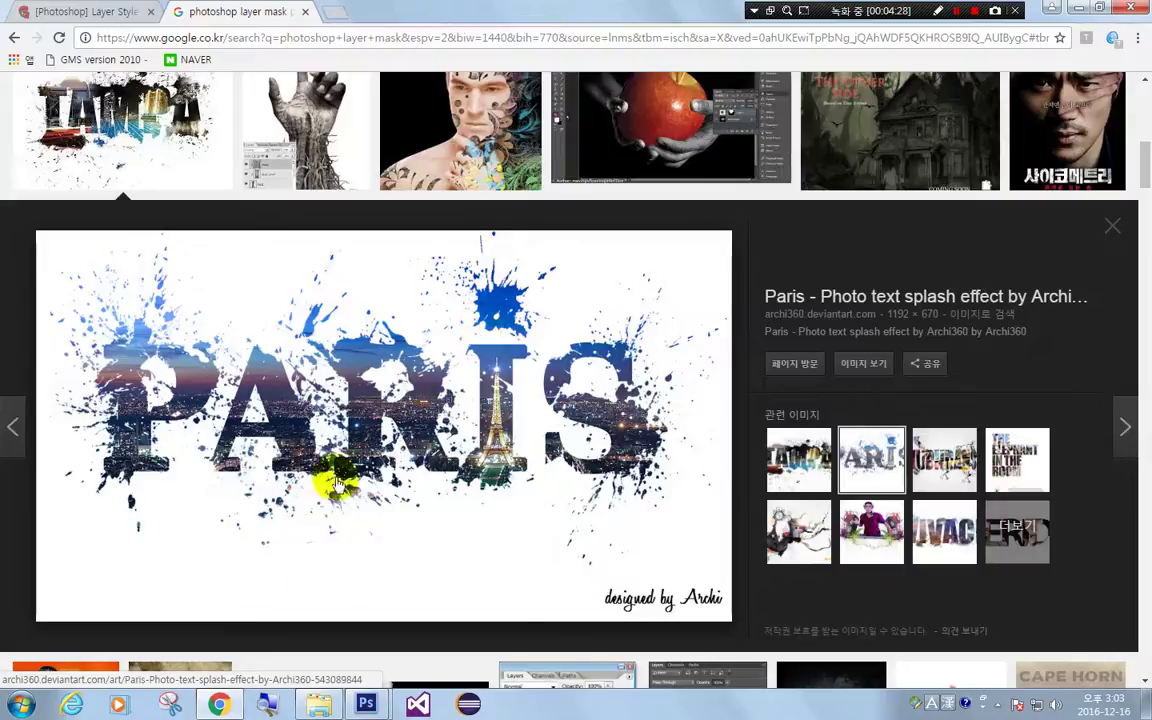
mouse_move(365, 704)
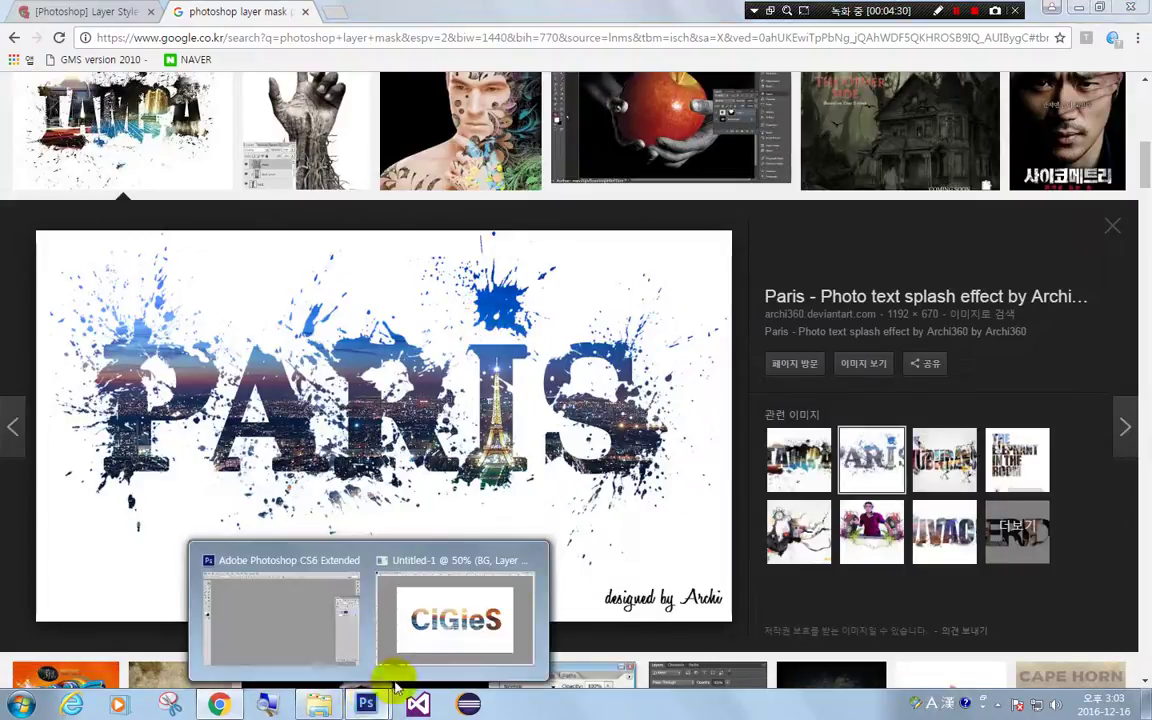
Return from the Google Images reference to the CiGieS document in Photoshop.
left_click(450, 620)
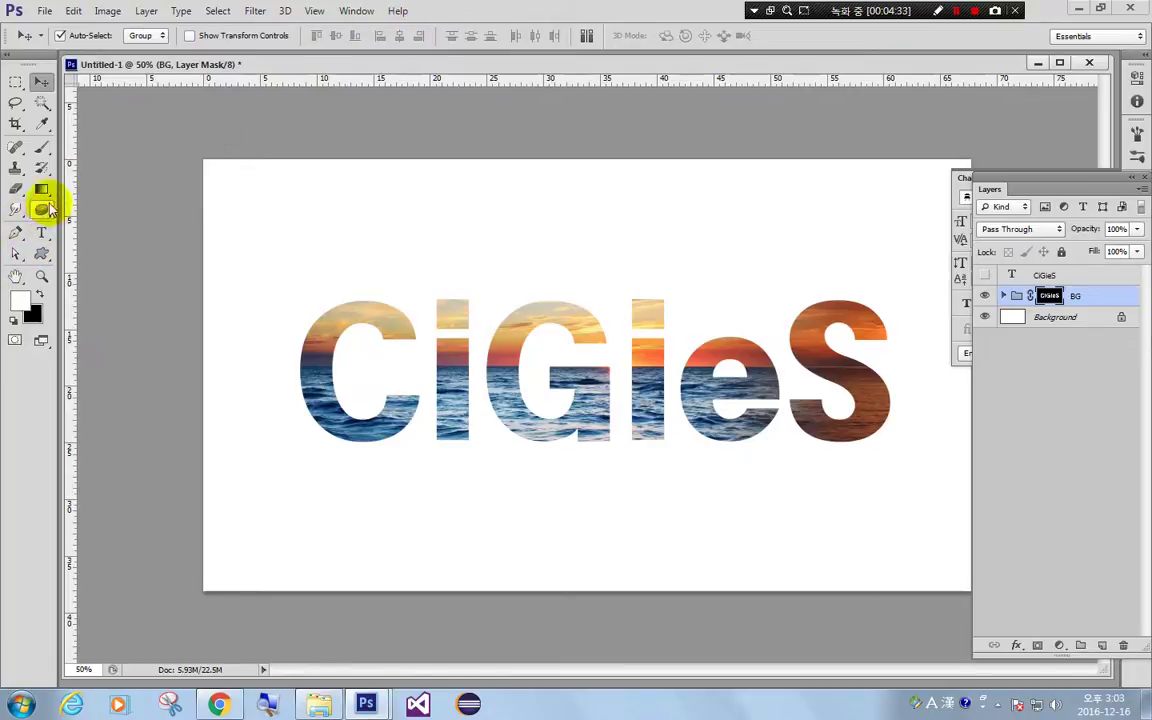
Choose the Brush tool with a soft 175 px, 0% hardness tip.
left_click(40, 150)
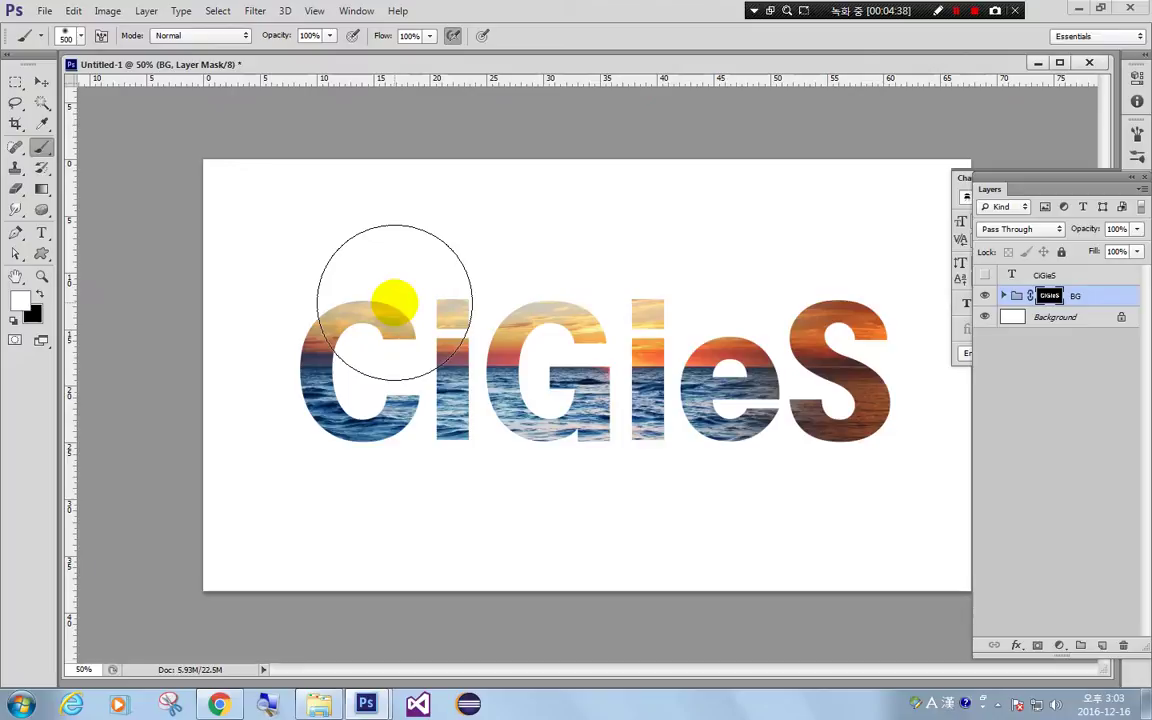
key("bracketleft")
key("bracketleft")
key("bracketleft")
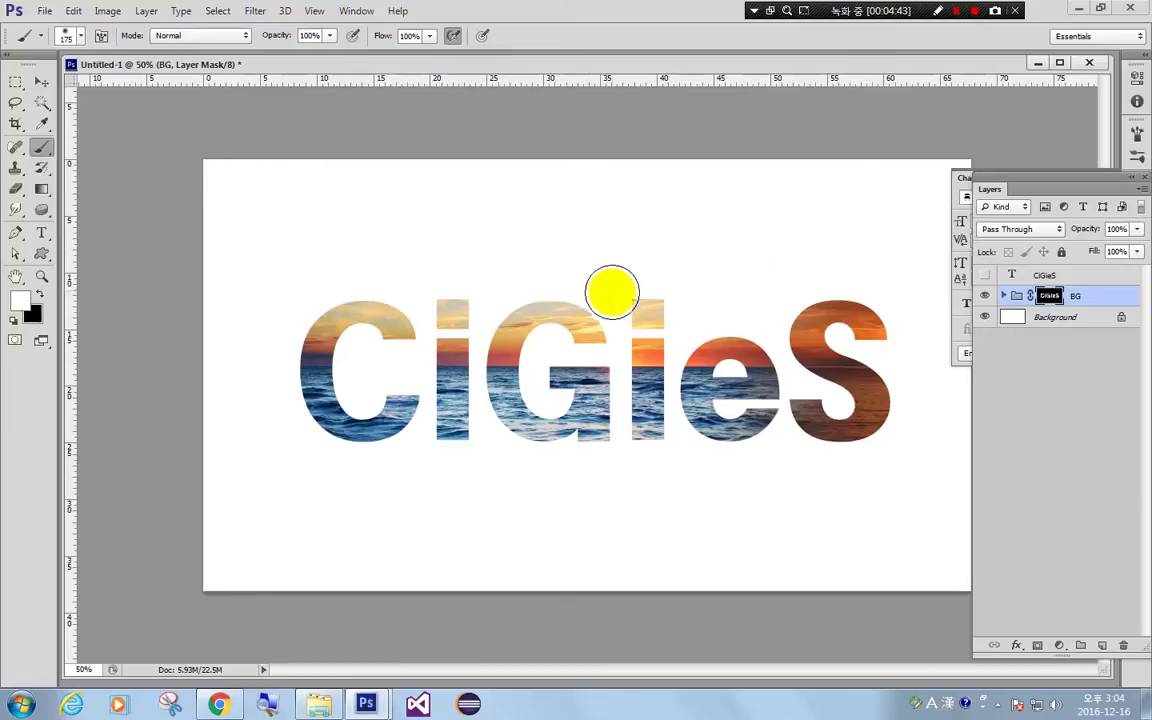
right_click(463, 288)
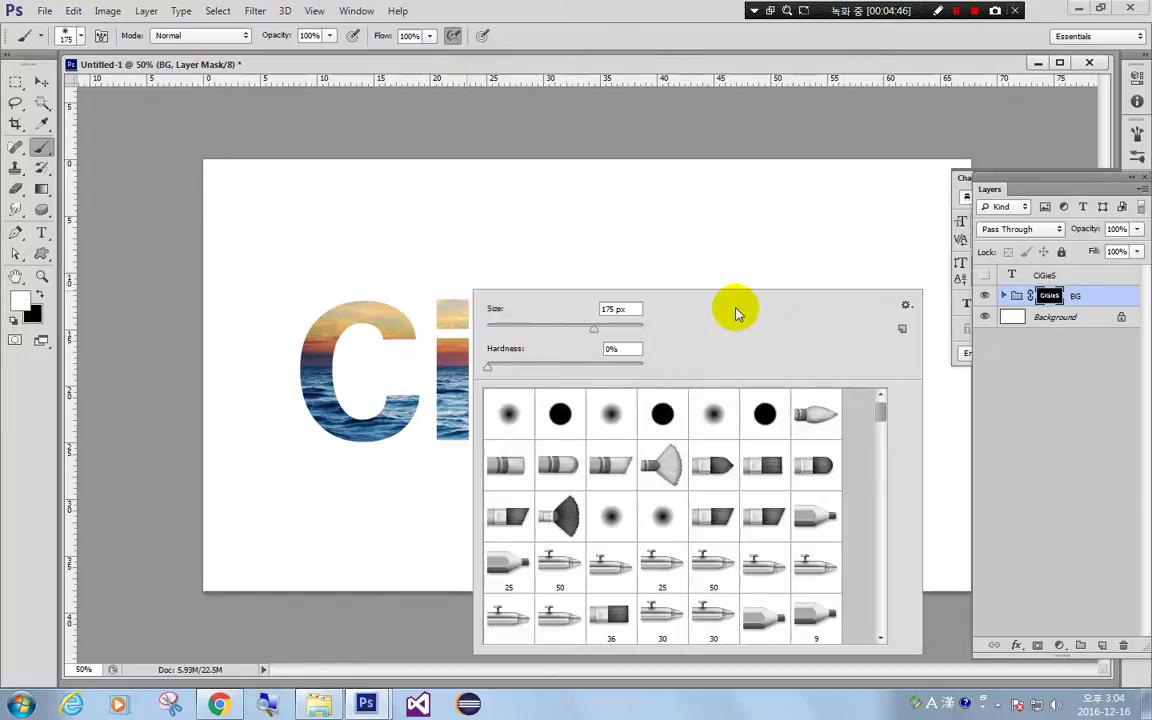
Switch the brush tip to the 1736 px paint-splatter preset and shrink it slightly.
right_click(280, 132)
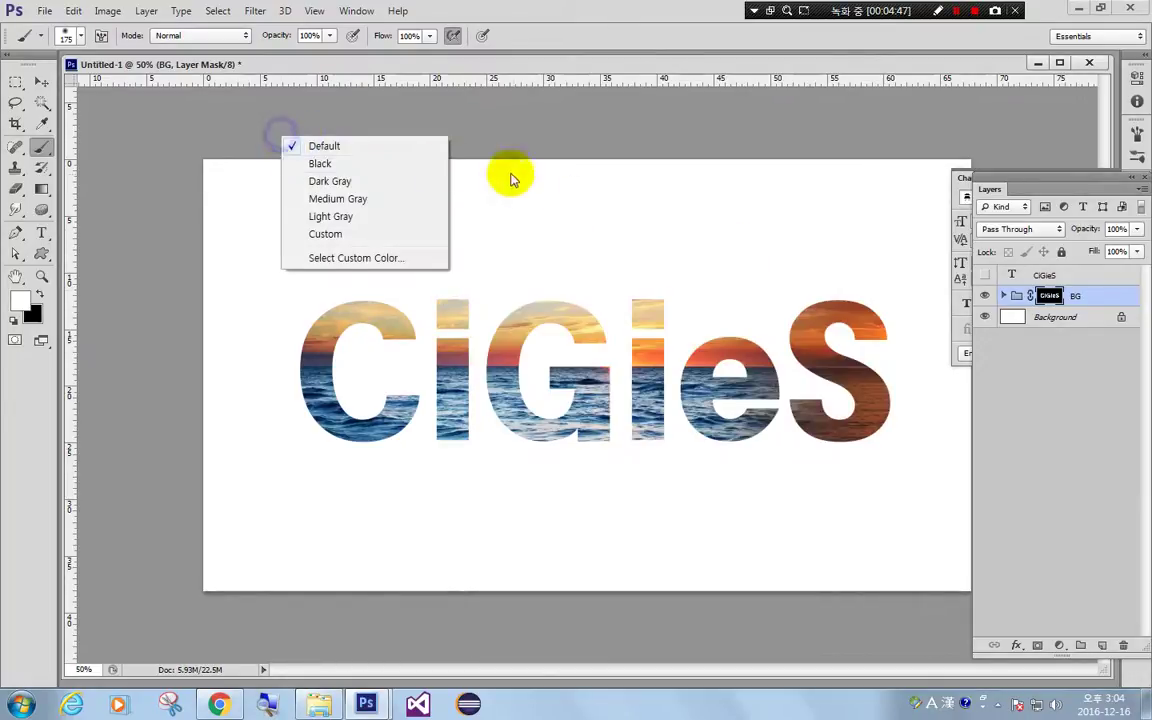
right_click(568, 189)
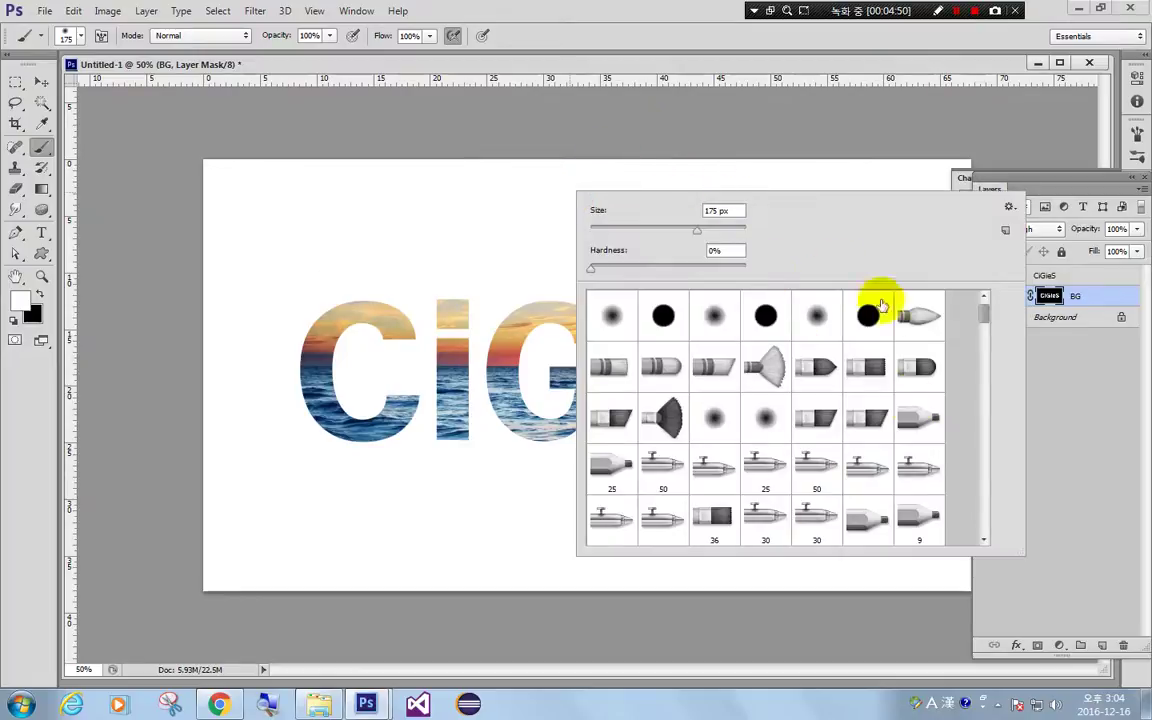
mouse_move(985, 318)
left_mouse_down()
mouse_move(980, 537)
mouse_move(977, 368)
left_mouse_up()
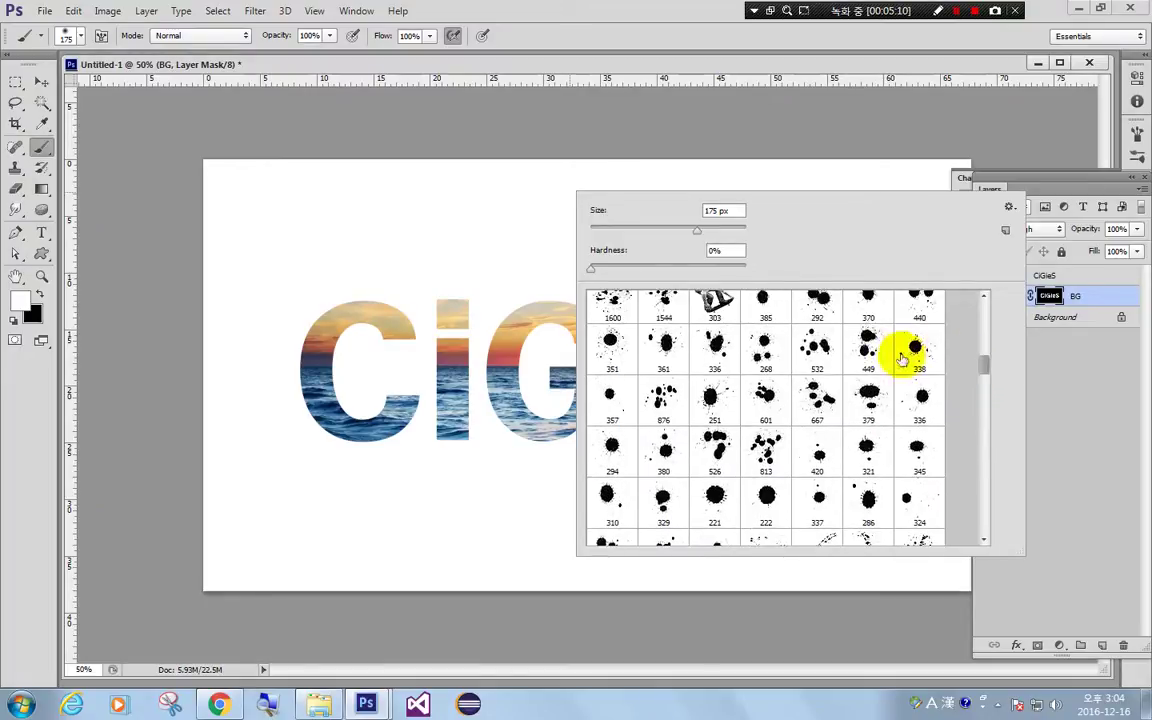
scroll(771, 452, "up", 1)
scroll(771, 452, "up", 1)
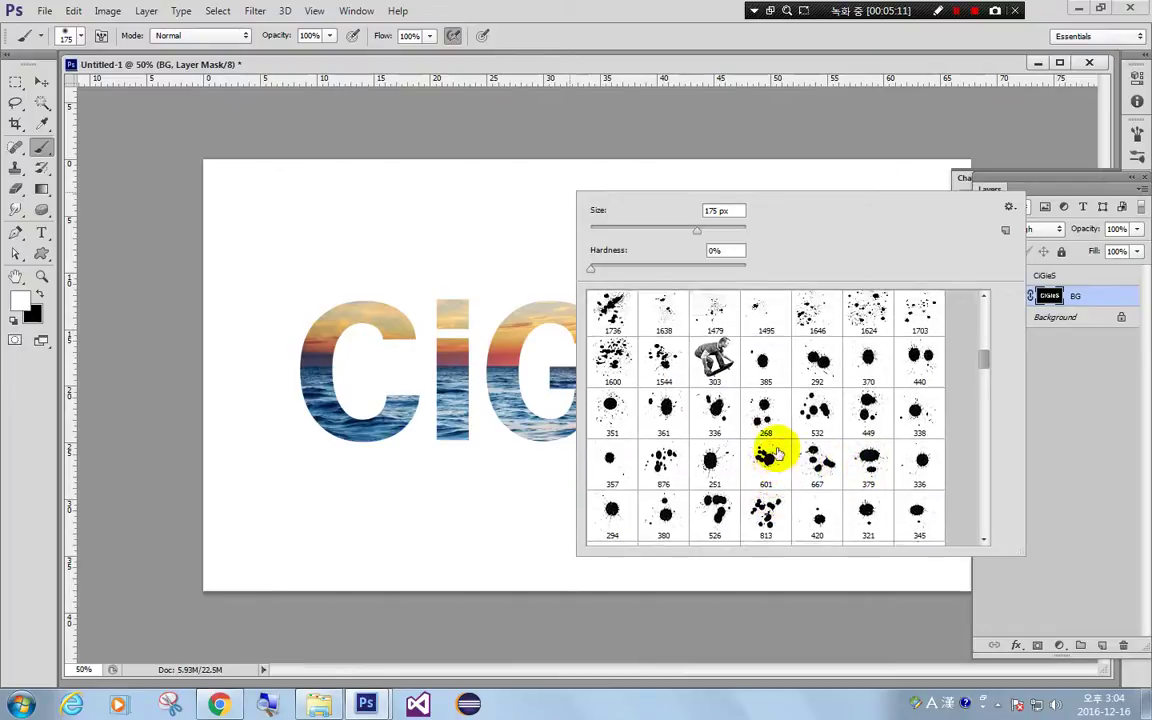
scroll(771, 450, "up", 1)
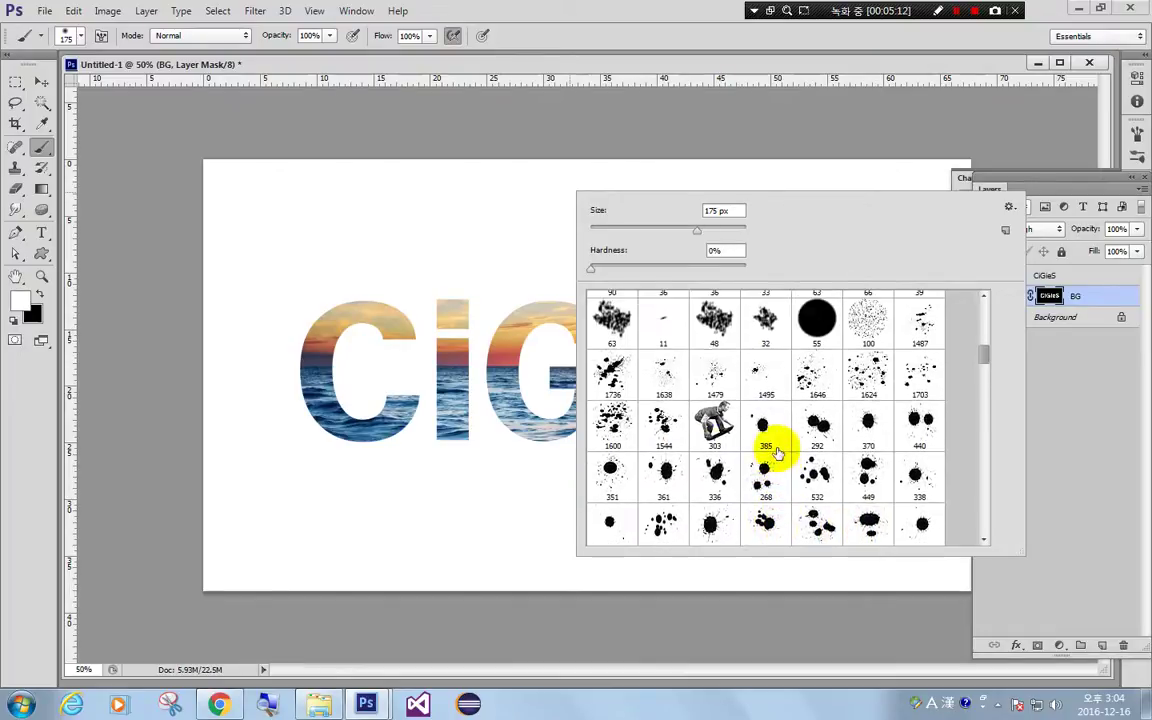
left_click(617, 376)
key("Return")
key("bracketleft")
key("bracketleft")
key("bracketleft")
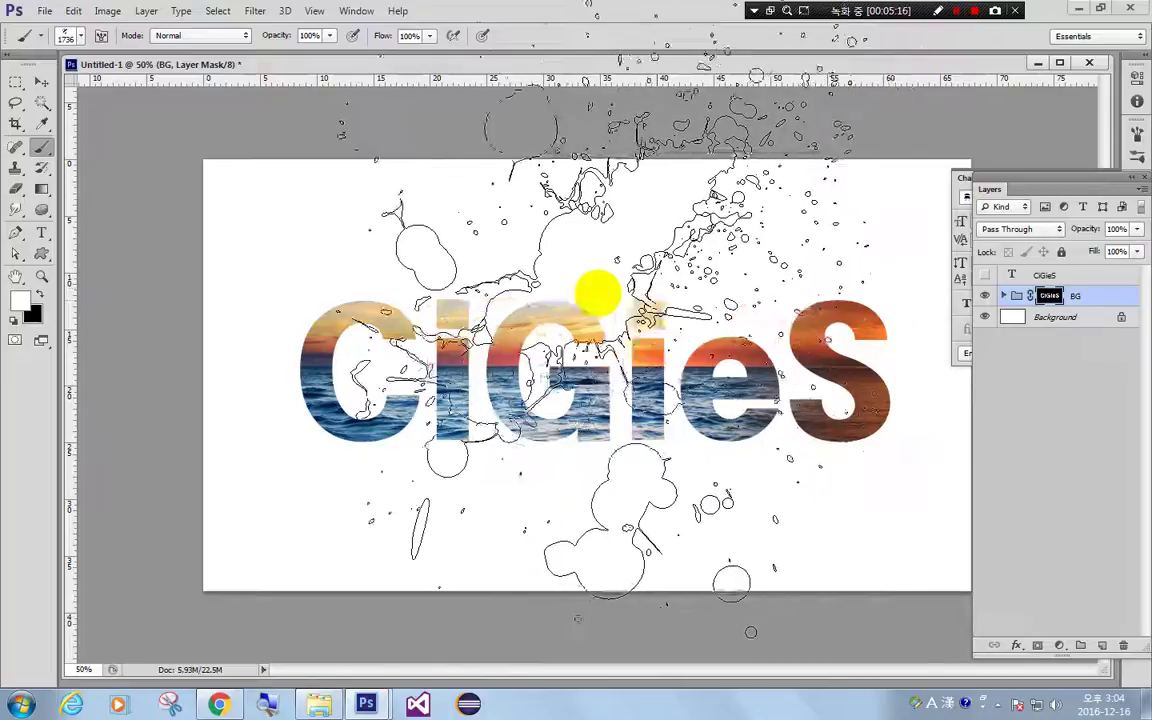
Resize the splatter brush to 500, then stamp photo splatter near the C and over the e and S.
key("bracketleft")
key("bracketleft")
key("bracketleft")
key("bracketleft")
key("bracketleft")
key("bracketleft")
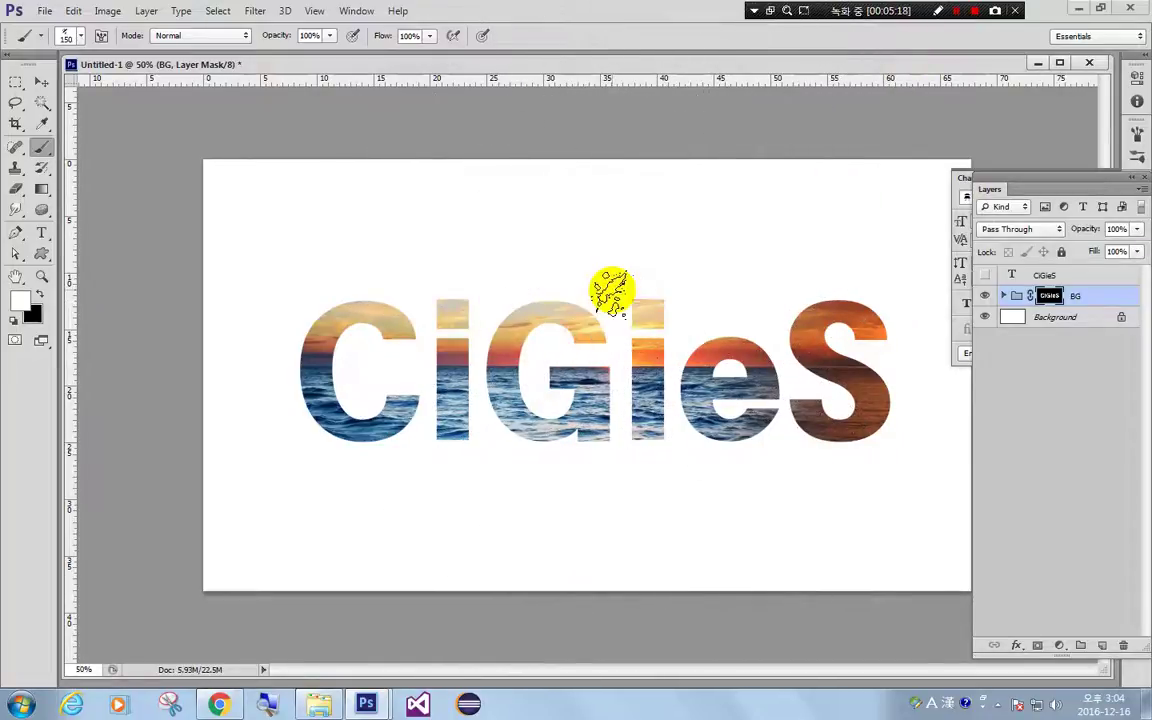
key("bracketright")
key("bracketright")
key("bracketright")
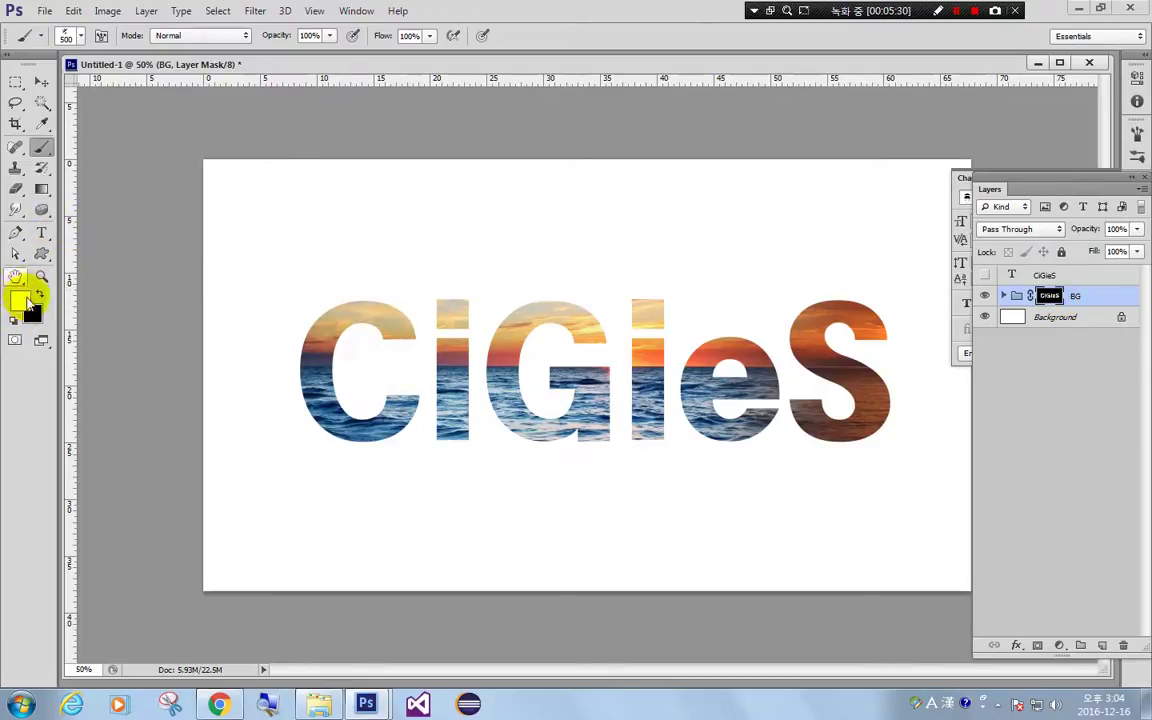
left_click(312, 288)
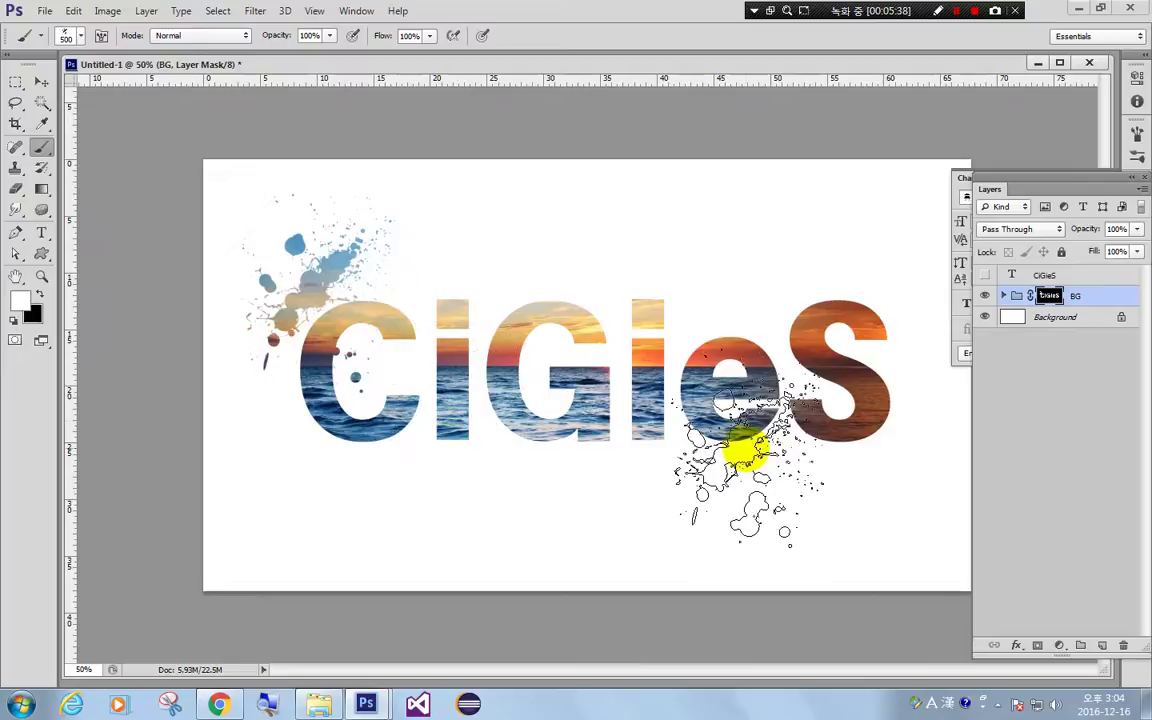
left_click(779, 404)
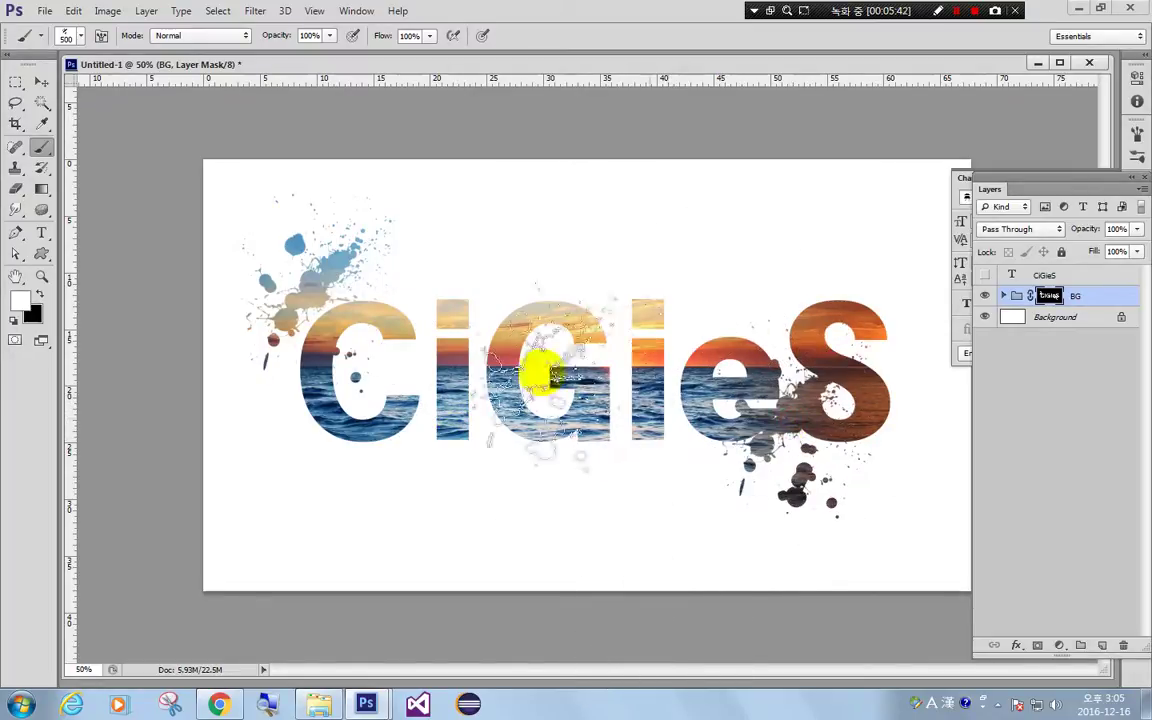
right_click(660, 330)
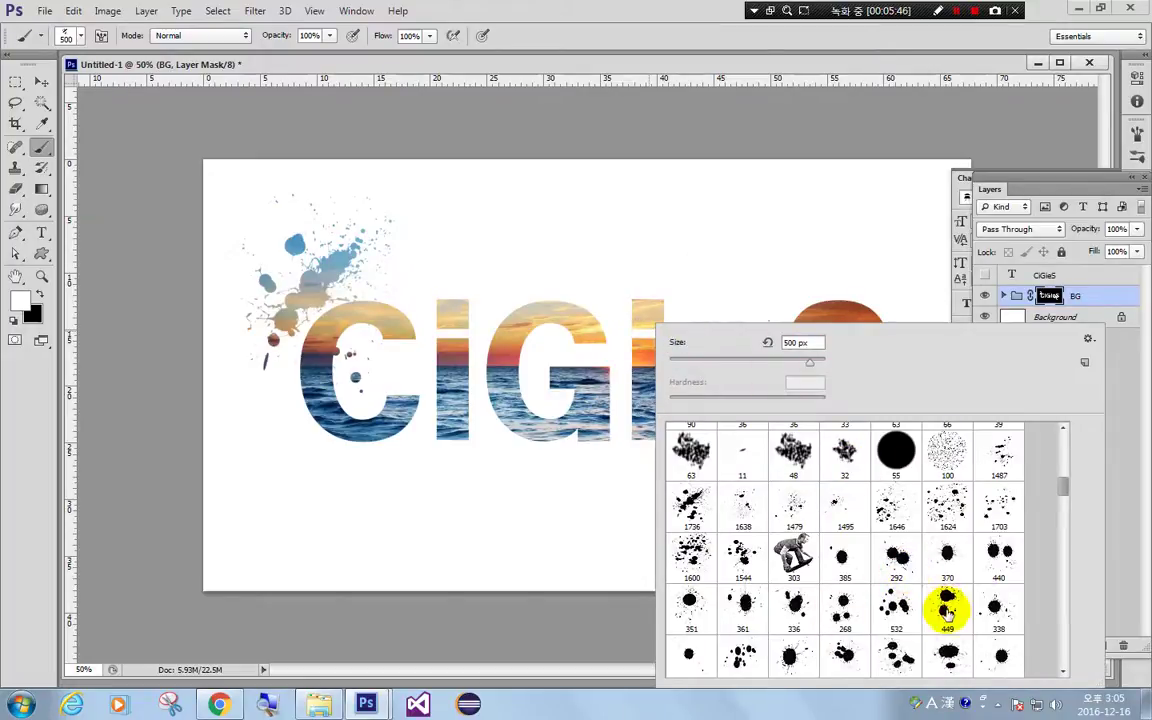
With the 251 px splatter brush, reveal photo above the G and mask splatter away around the i and e.
double_click(788, 657)
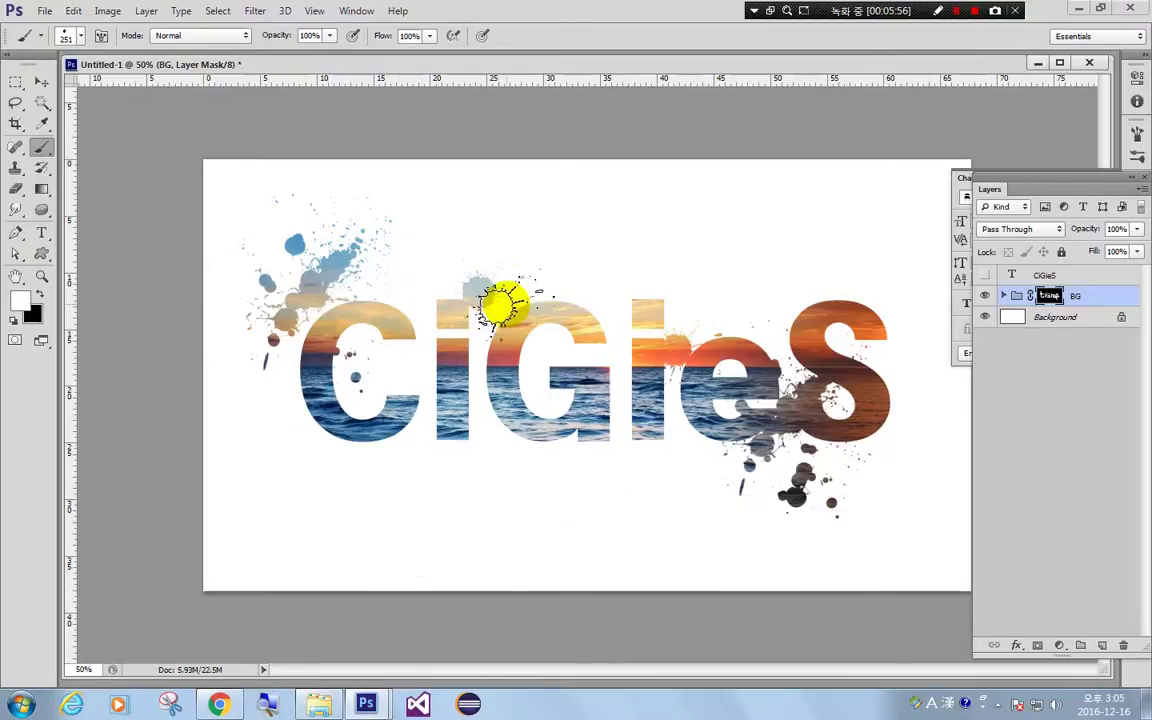
left_click_drag(499, 305, 621, 465)
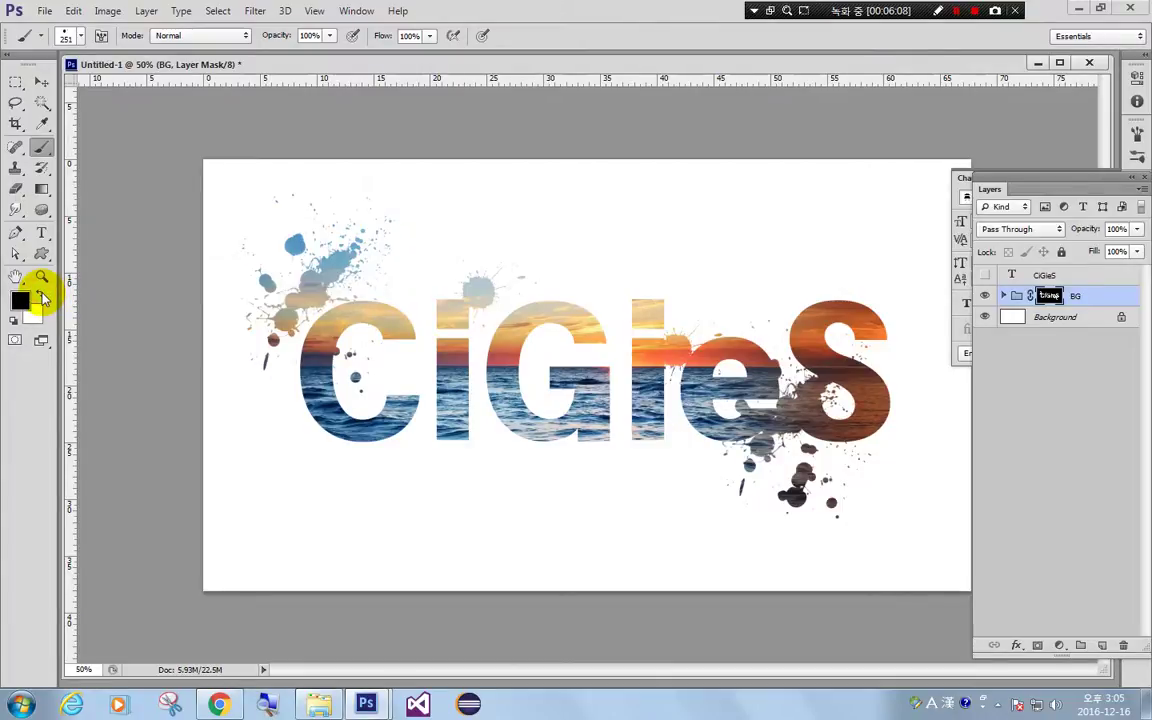
left_click(290, 437)
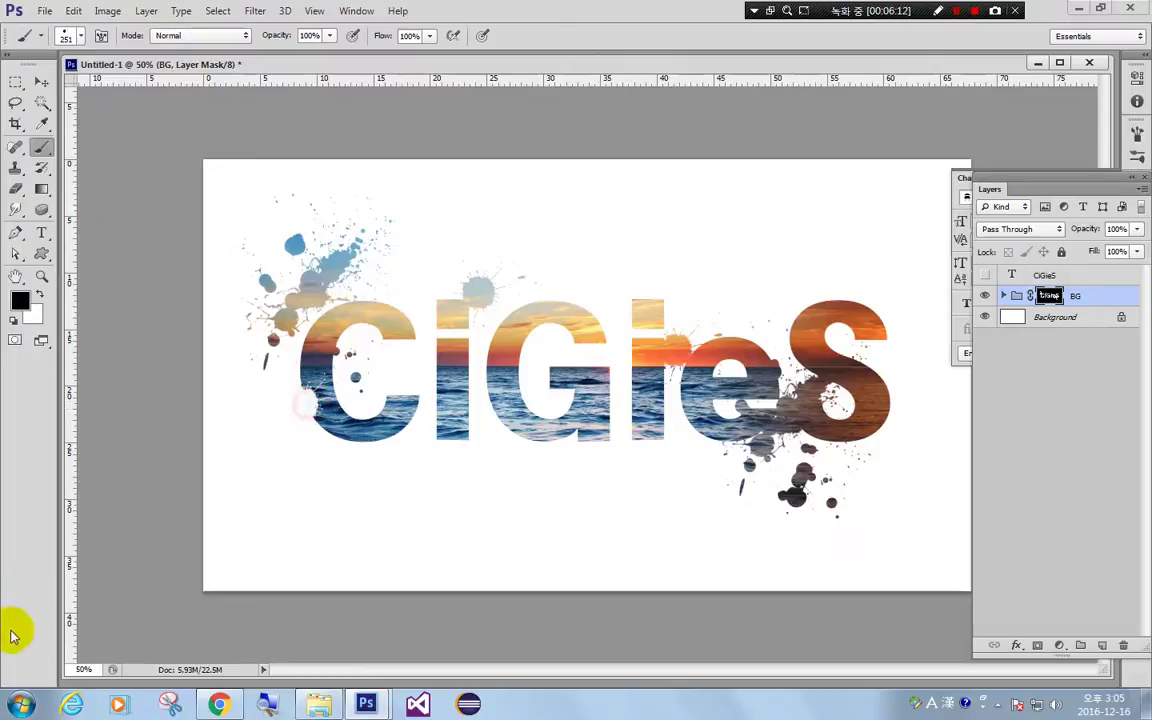
left_click(305, 440)
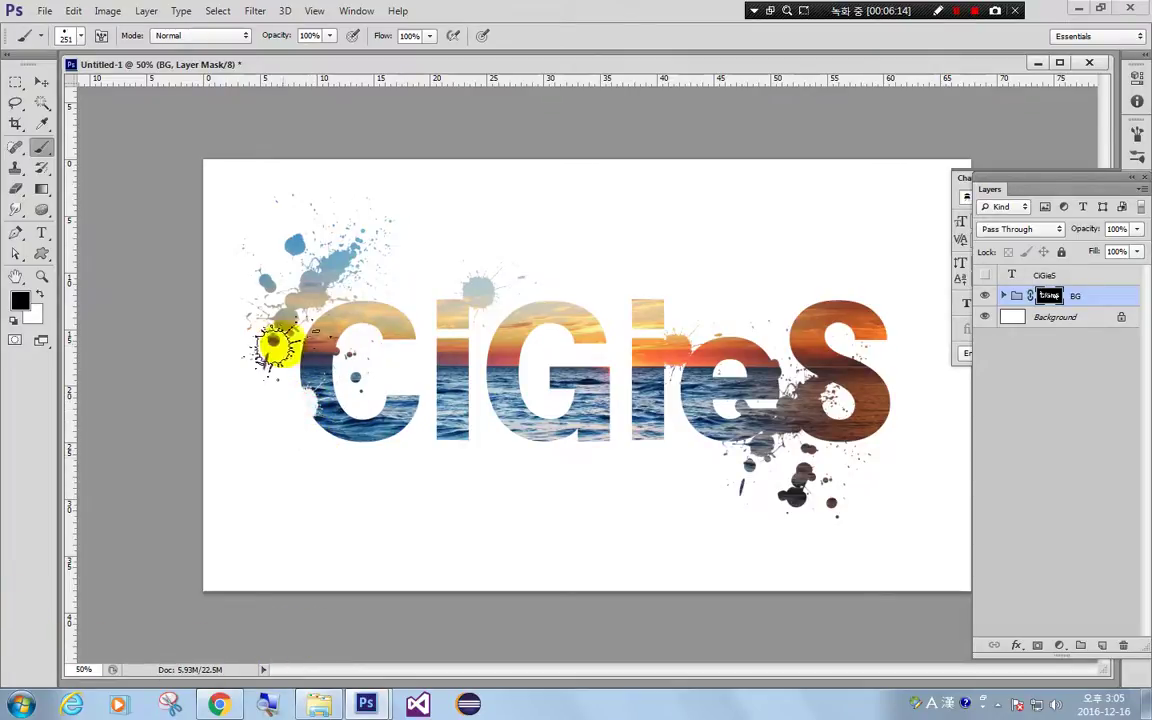
left_click_drag(637, 336, 621, 364)
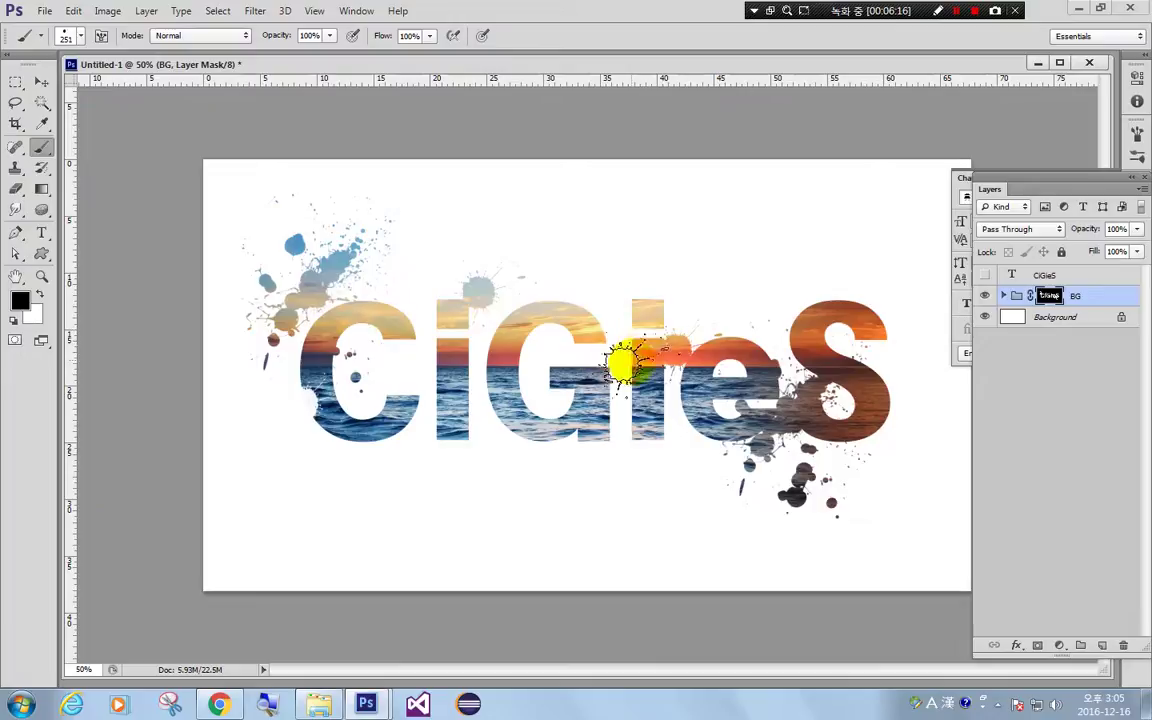
left_click_drag(766, 442, 742, 355)
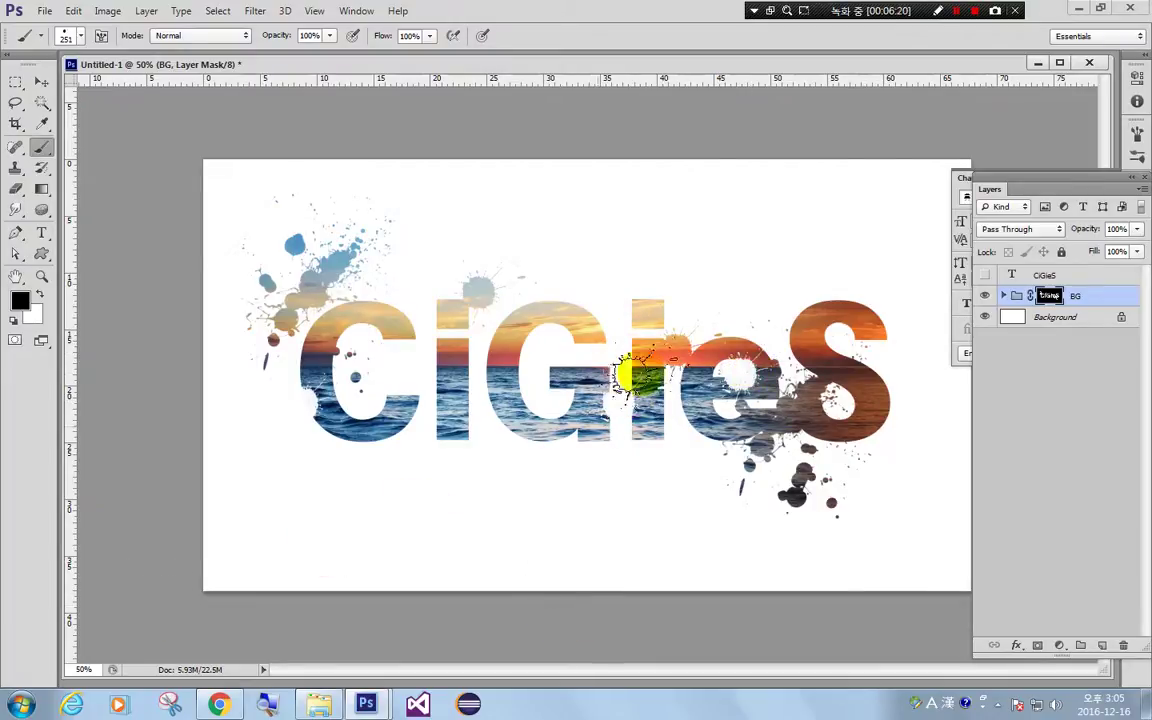
right_click(698, 243)
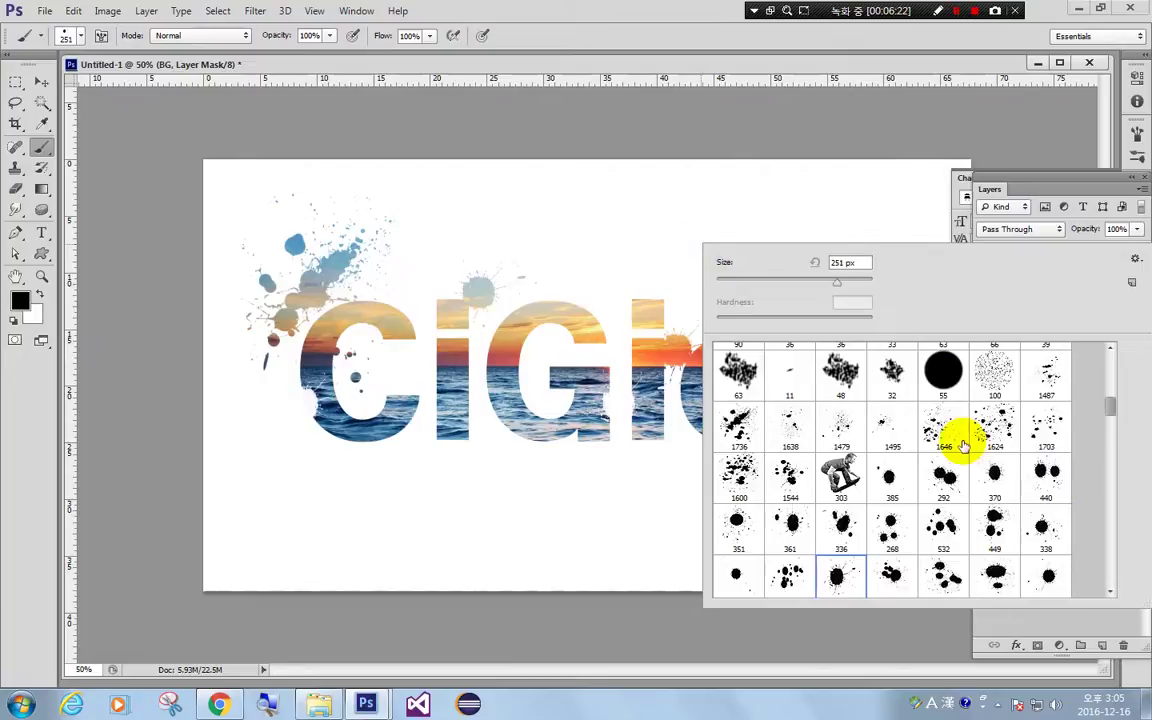
Scatter sea-photo splatter with the 1646 brush across the left half, bottom and left edge.
double_click(942, 432)
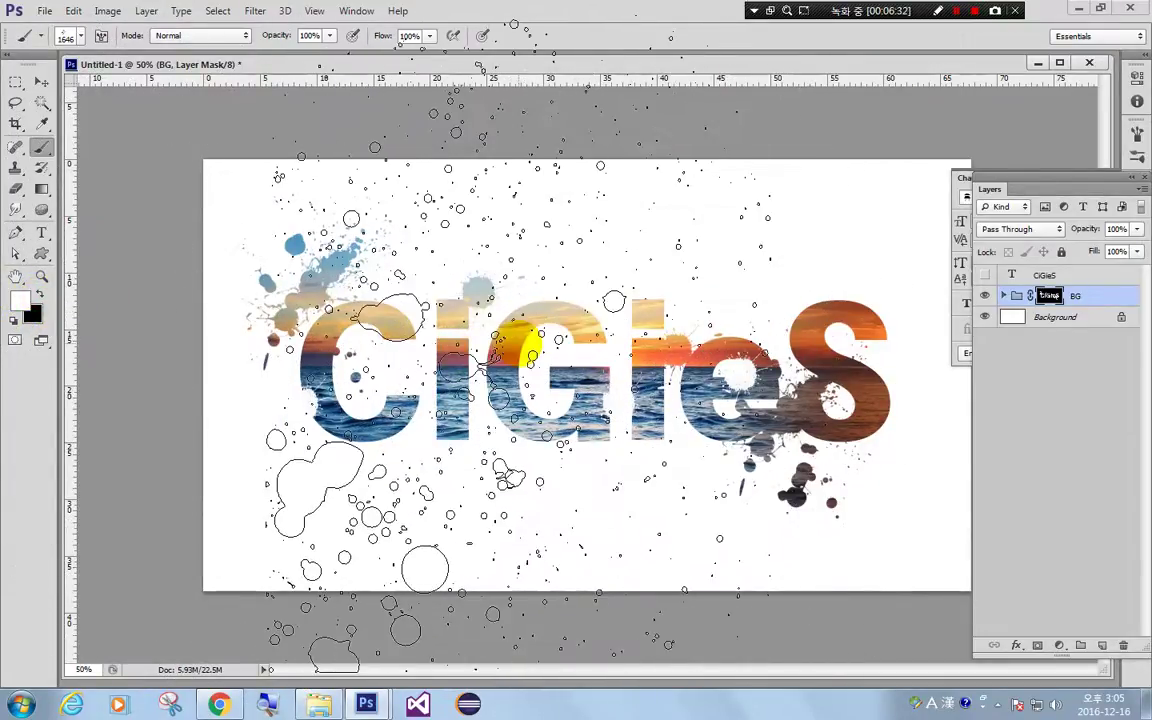
left_click_drag(514, 329, 419, 396)
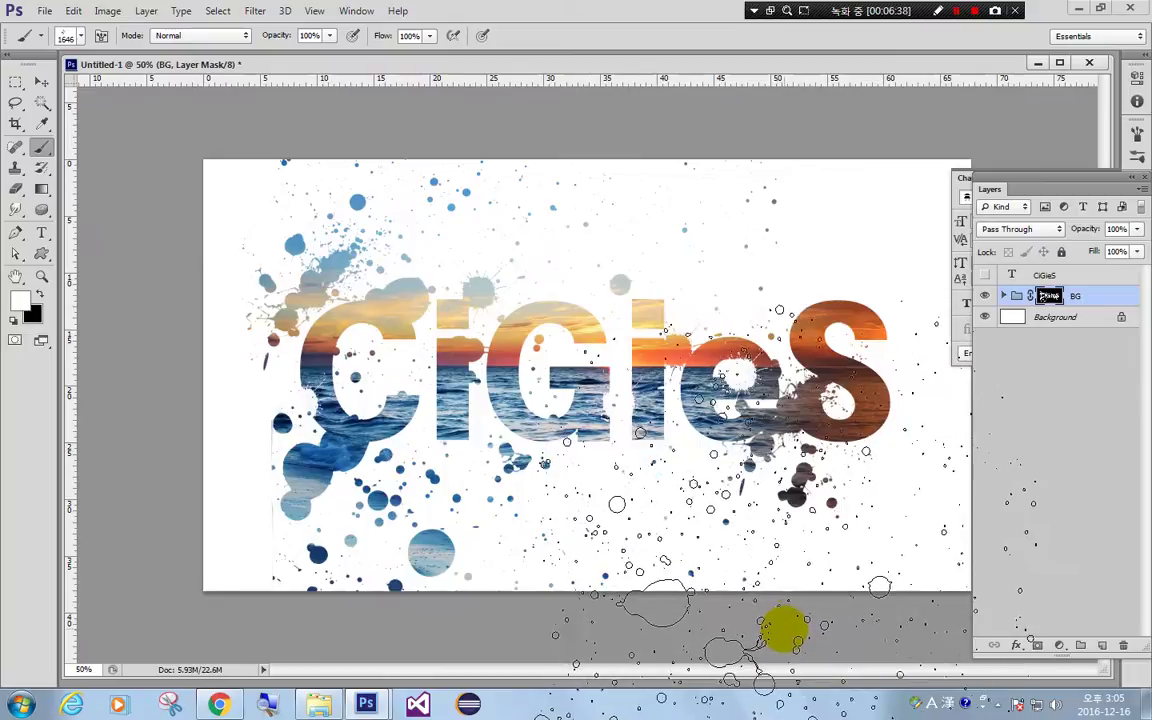
left_click(785, 627)
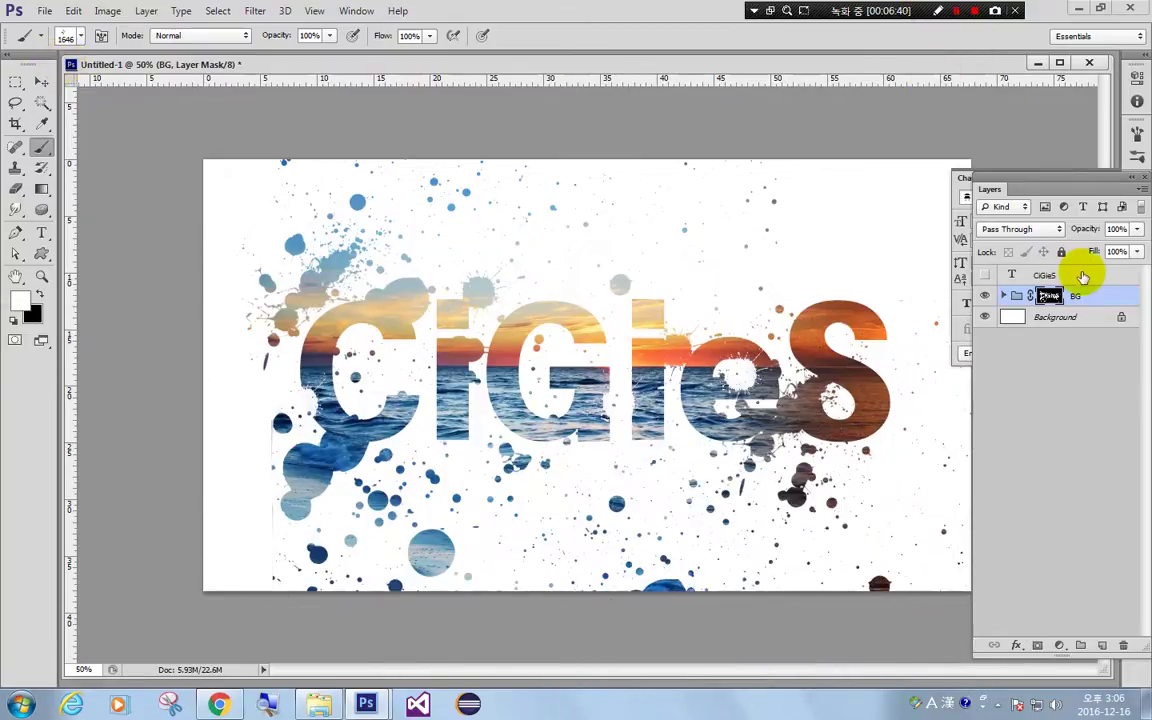
left_click(168, 441)
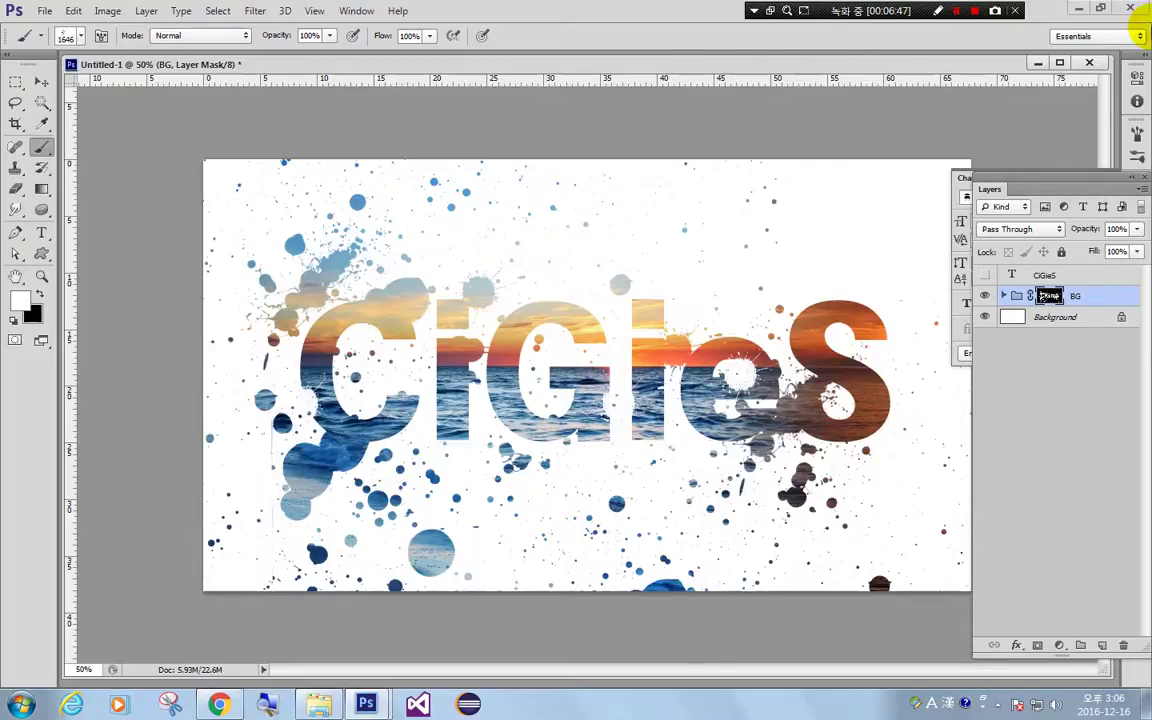
right_click(632, 252)
Choose the streaky 2461 splash brush and resize it to 700 px.
left_click(978, 433)
scroll(960, 470, "down", 1)
scroll(965, 556, "down", 1)
scroll(965, 556, "down", 1)
scroll(962, 552, "down", 1)
scroll(960, 549, "down", 2)
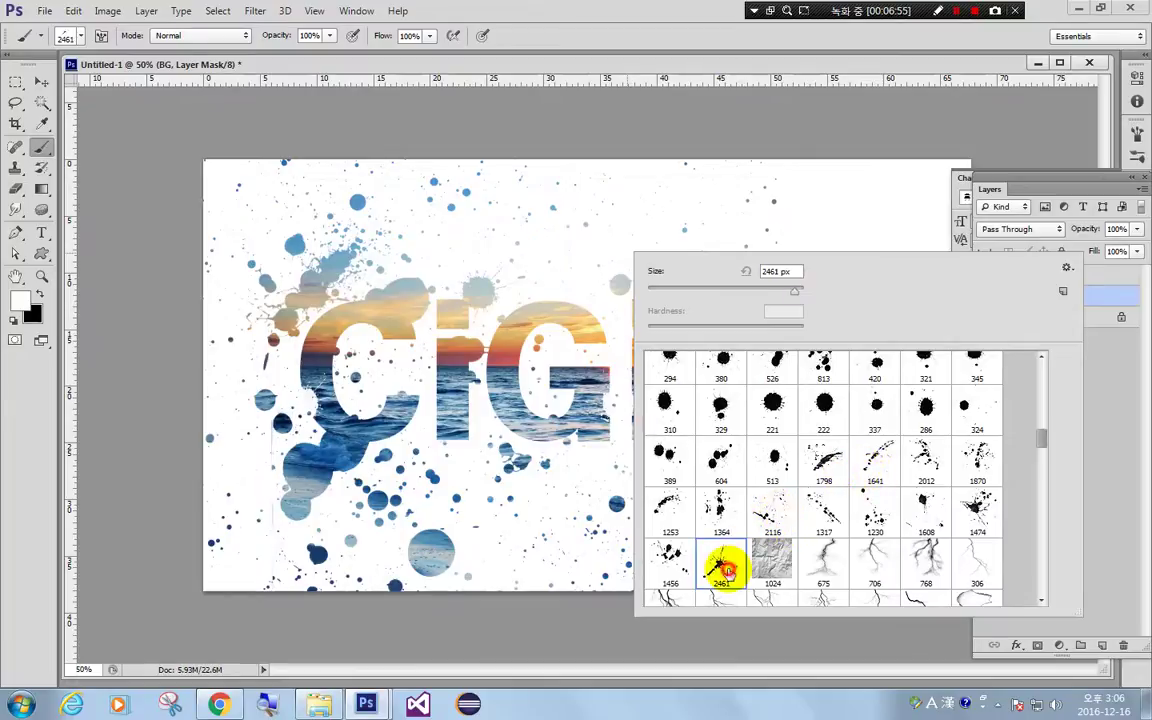
double_click(725, 572)
key("bracketleft")
key("bracketleft")
key("bracketleft")
key("bracketleft")
key("bracketleft")
key("bracketleft")
key("bracketright")
key("bracketright")
key("bracketright")
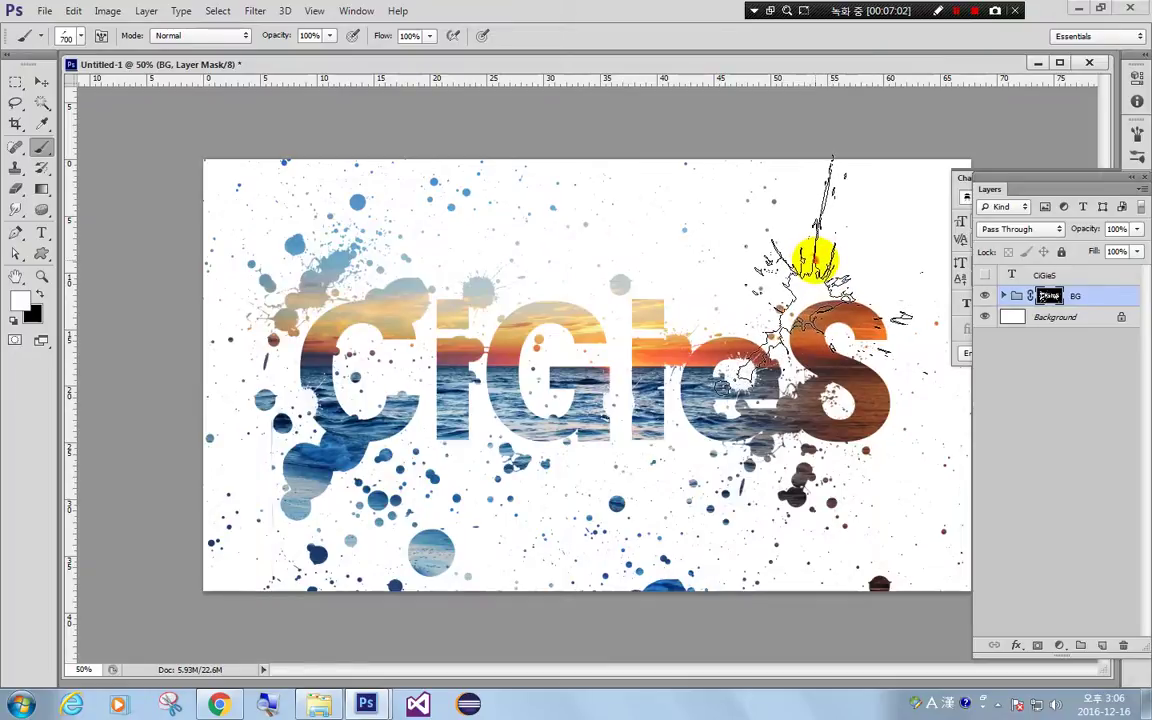
Stamp streaky photo splashes on the mask, hiding stray streaks over the i and G.
left_click(40, 294)
key("bracketleft")
key("bracketleft")
key("bracketleft")
mouse_move(400, 334)
left_mouse_down()
mouse_move(463, 249)
mouse_move(424, 399)
mouse_move(470, 420)
left_mouse_up()
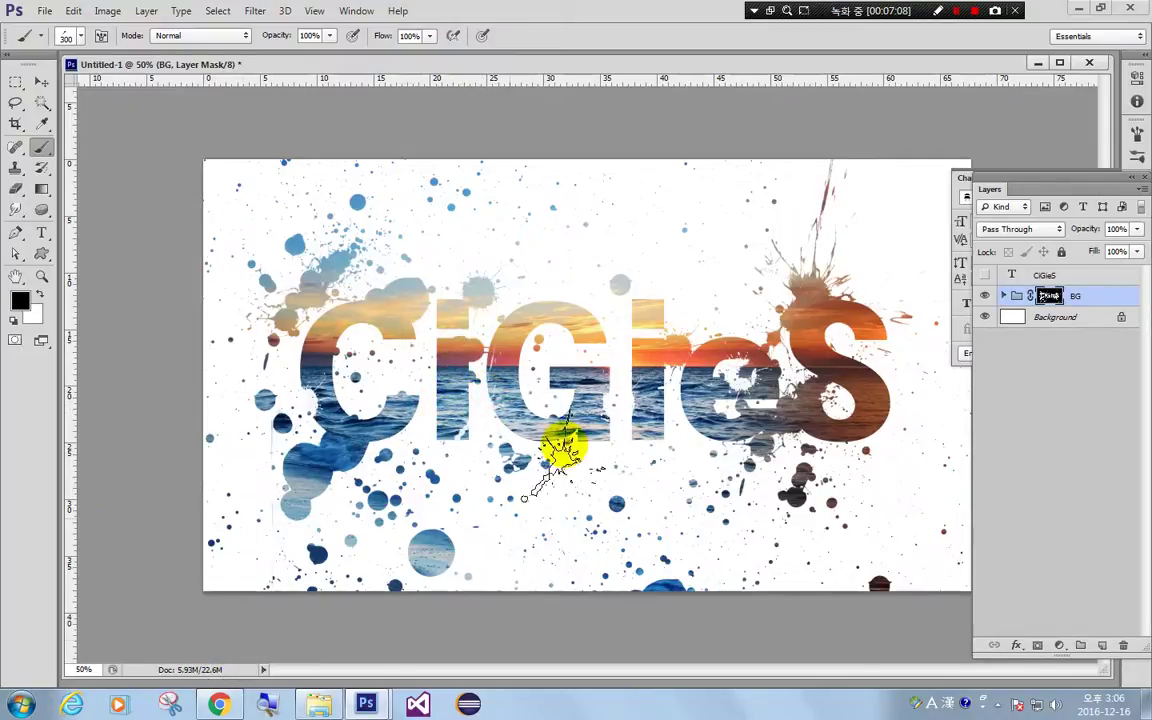
left_click(533, 360)
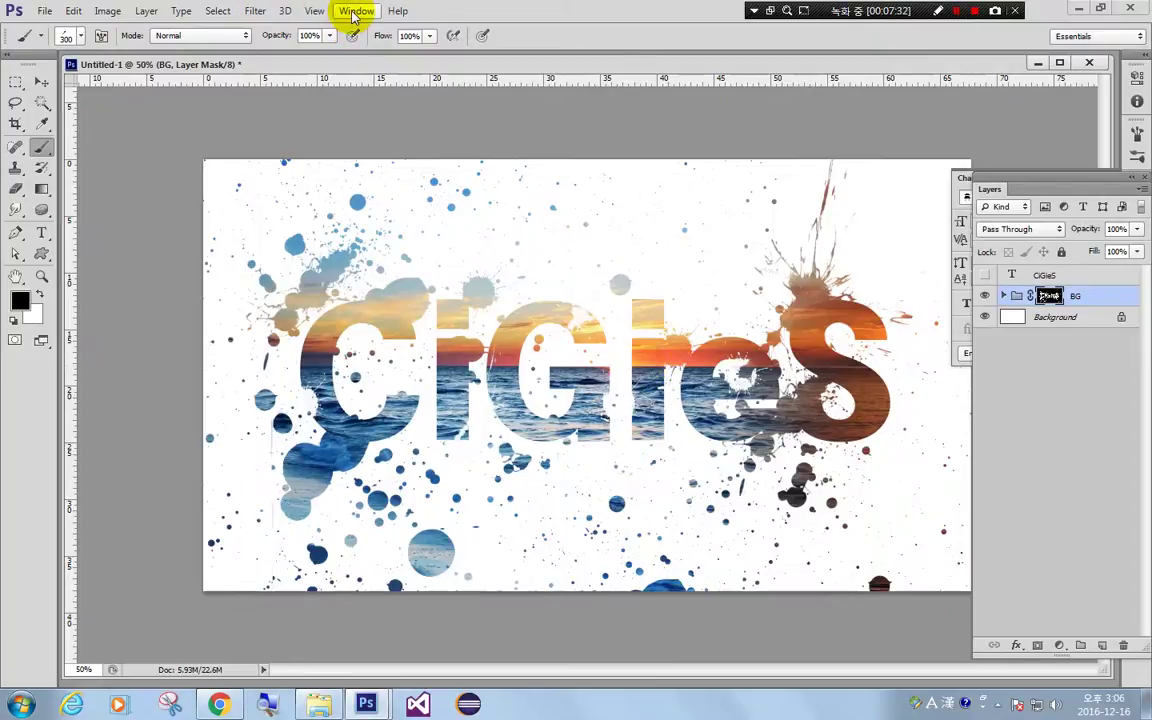
Rotate the 300 px splatter brush tip to a 77° angle in the Brush panel.
left_click(1140, 157)
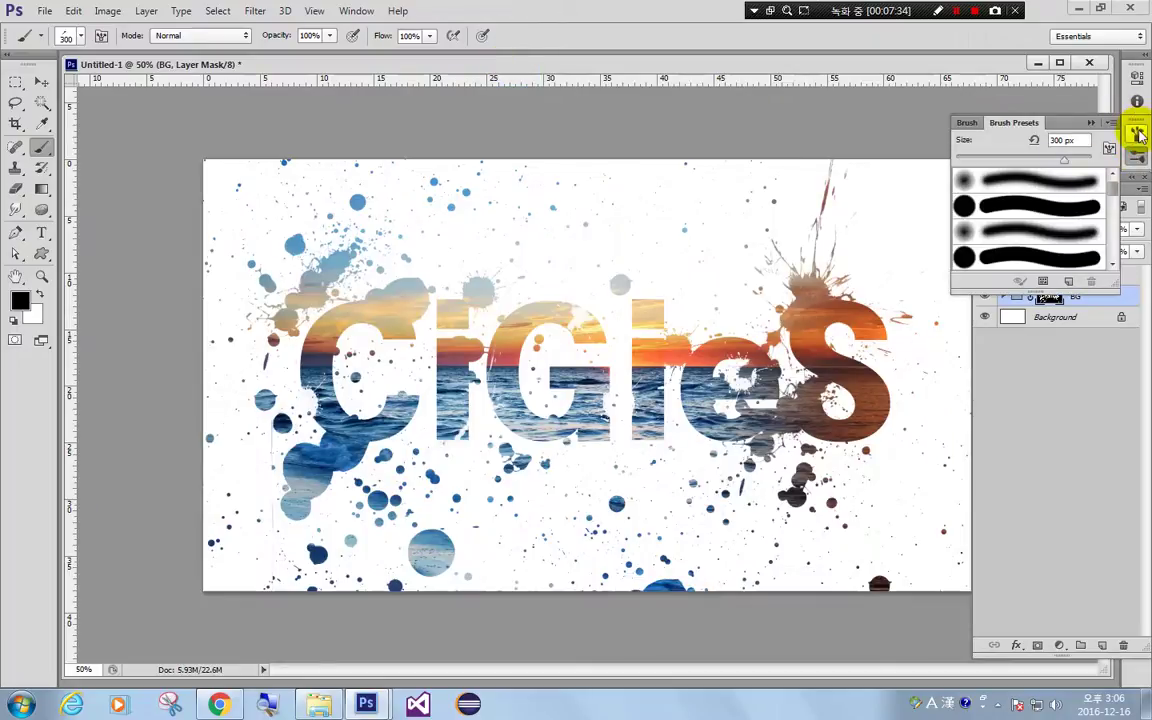
left_click(1138, 133)
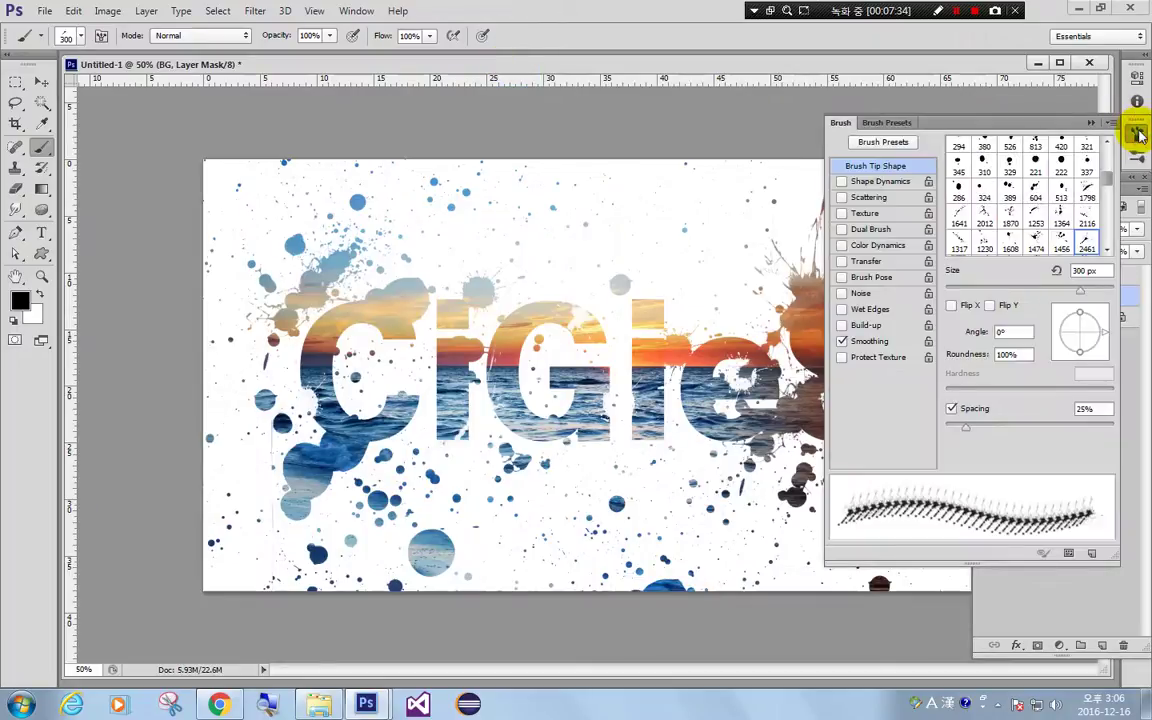
left_click(358, 12)
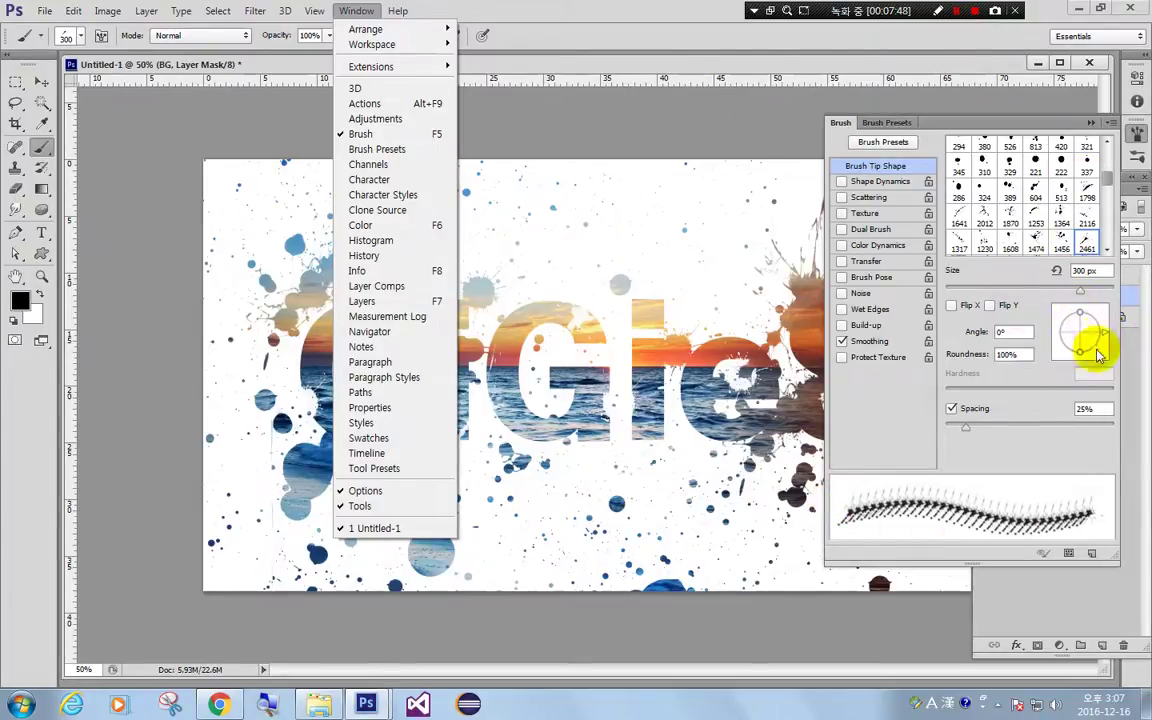
mouse_move(1107, 341)
left_mouse_down()
mouse_move(1077, 319)
mouse_move(1085, 311)
left_mouse_up()
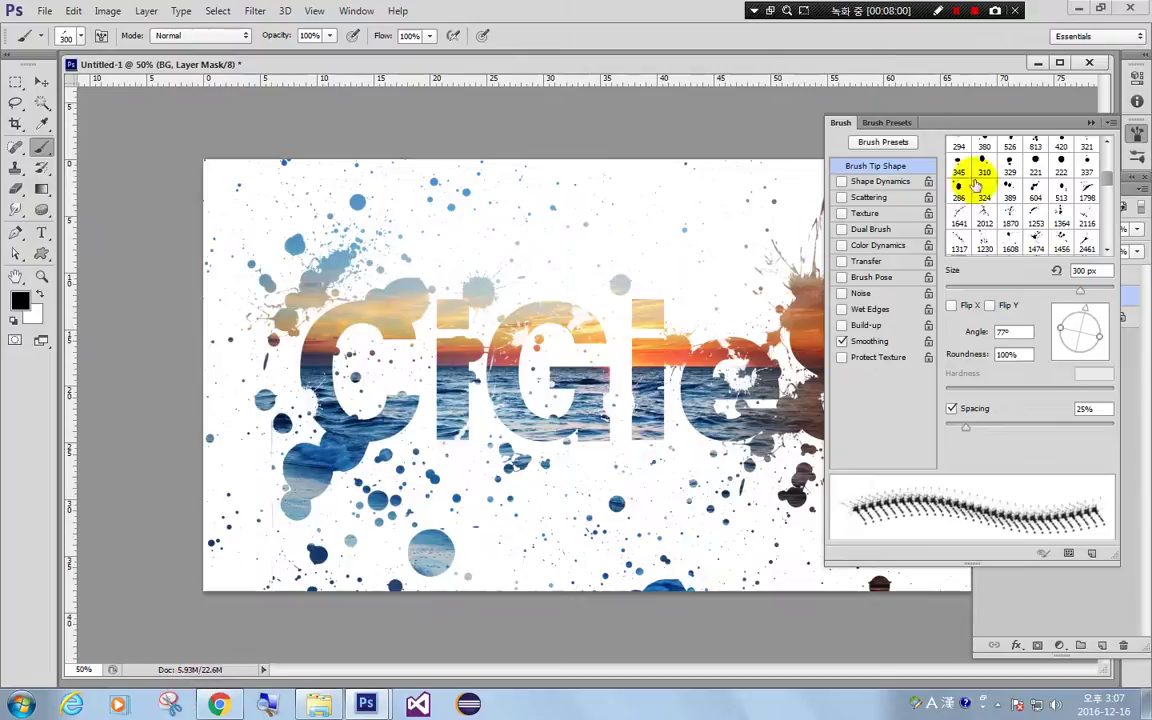
left_click(1140, 135)
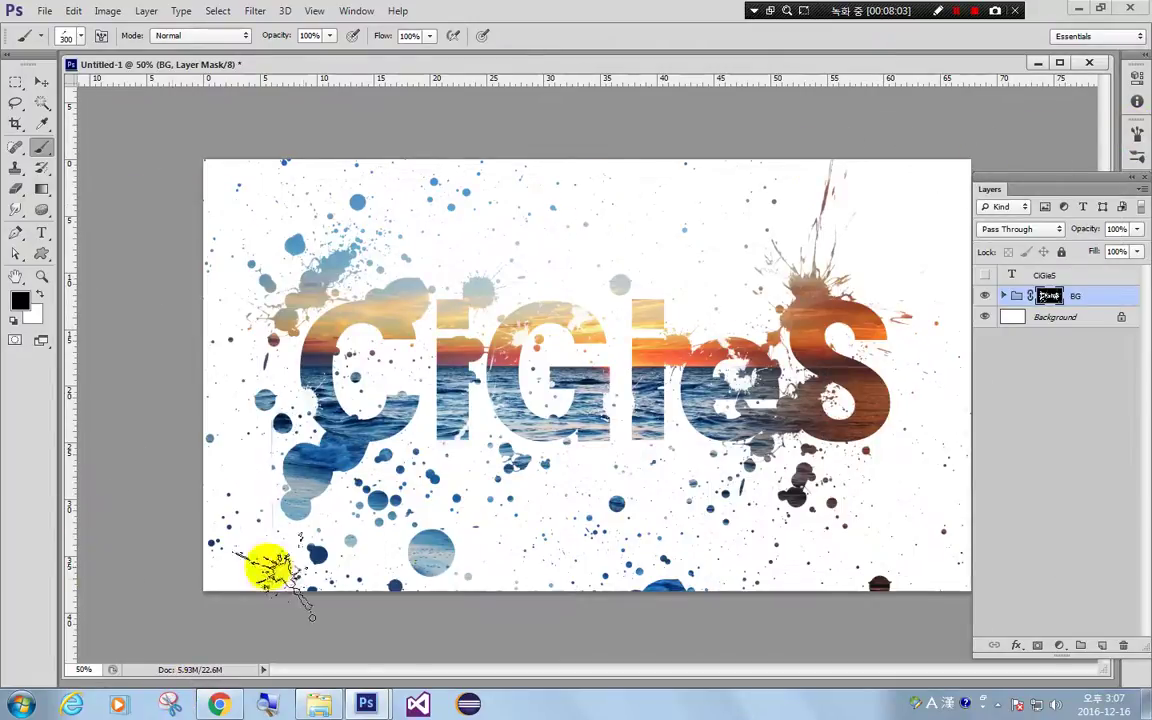